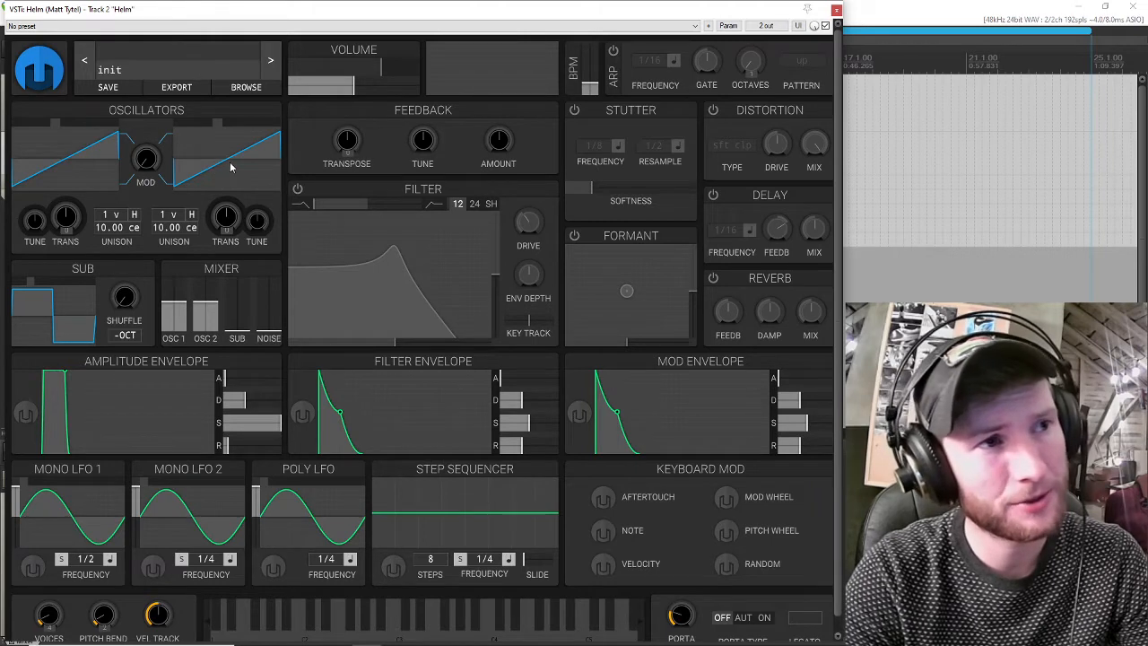
Lower oscillator 2's mixer volume to zero and set oscillator 1's unison to 3 voices.
drag(205, 309, 178, 340)
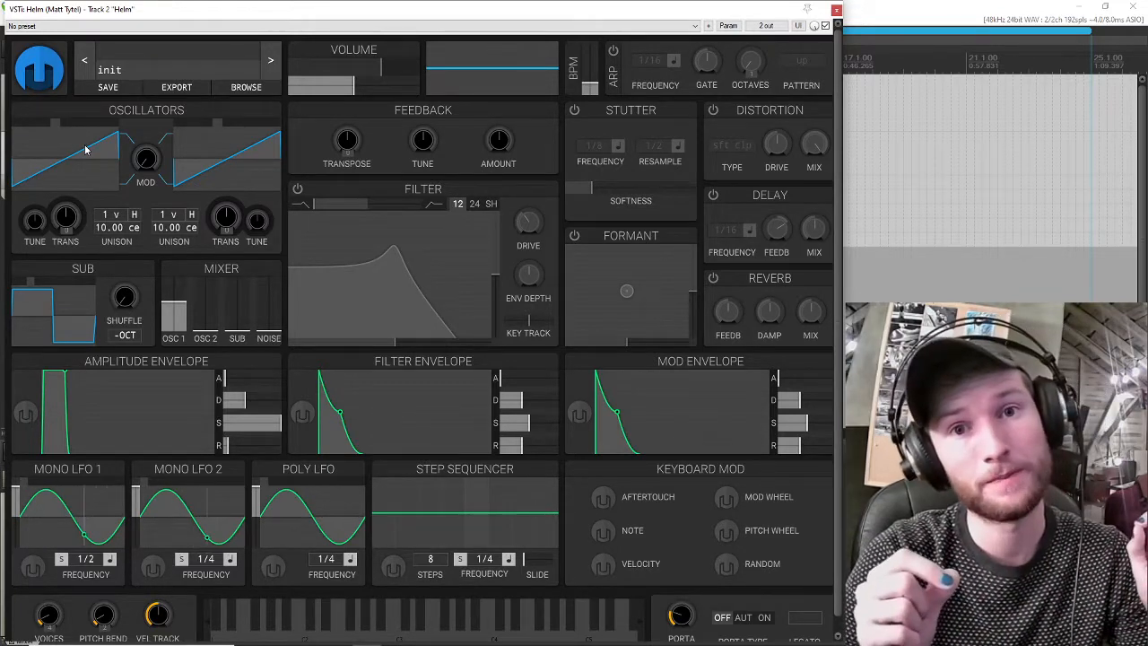
mouse_move(103, 228)
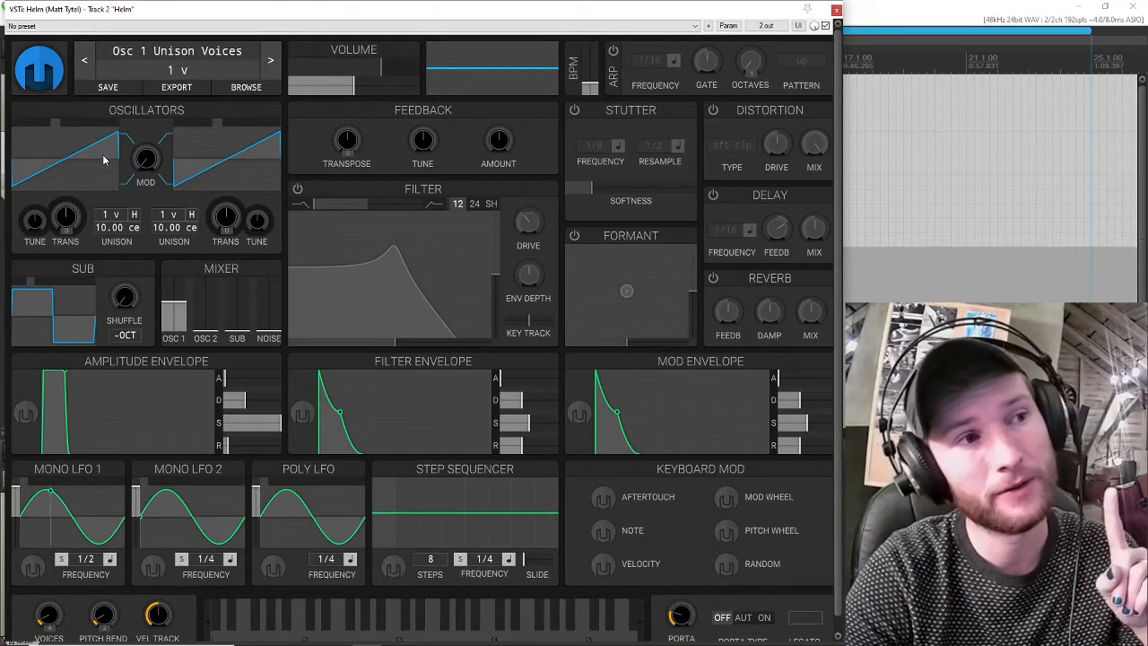
drag(113, 220, 113, 211)
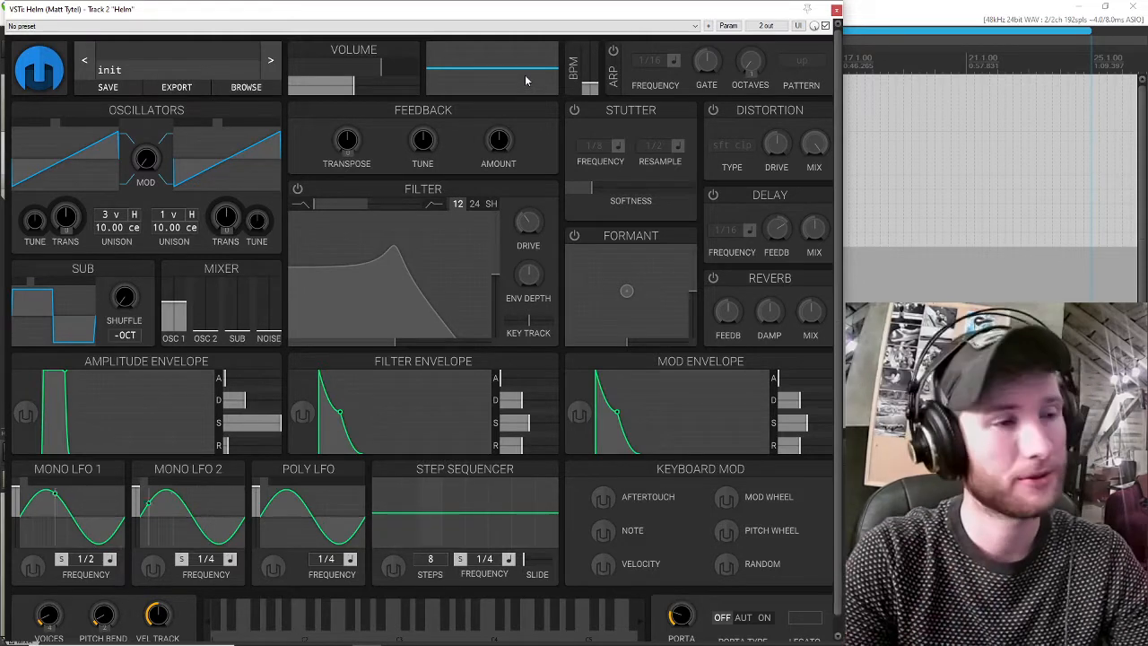
Swap the mixer from oscillator 1 to oscillator 2 at about 0.328 volume and change oscillator 2's waveform to a sine.
drag(174, 309, 175, 377)
drag(206, 328, 205, 302)
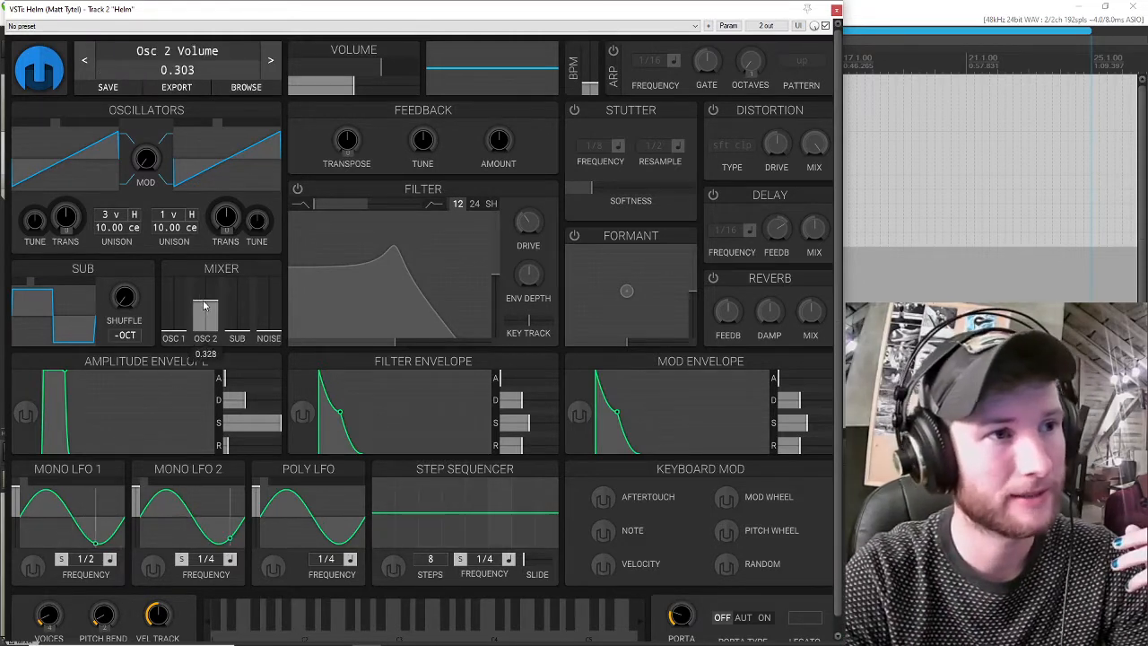
double_click(179, 122)
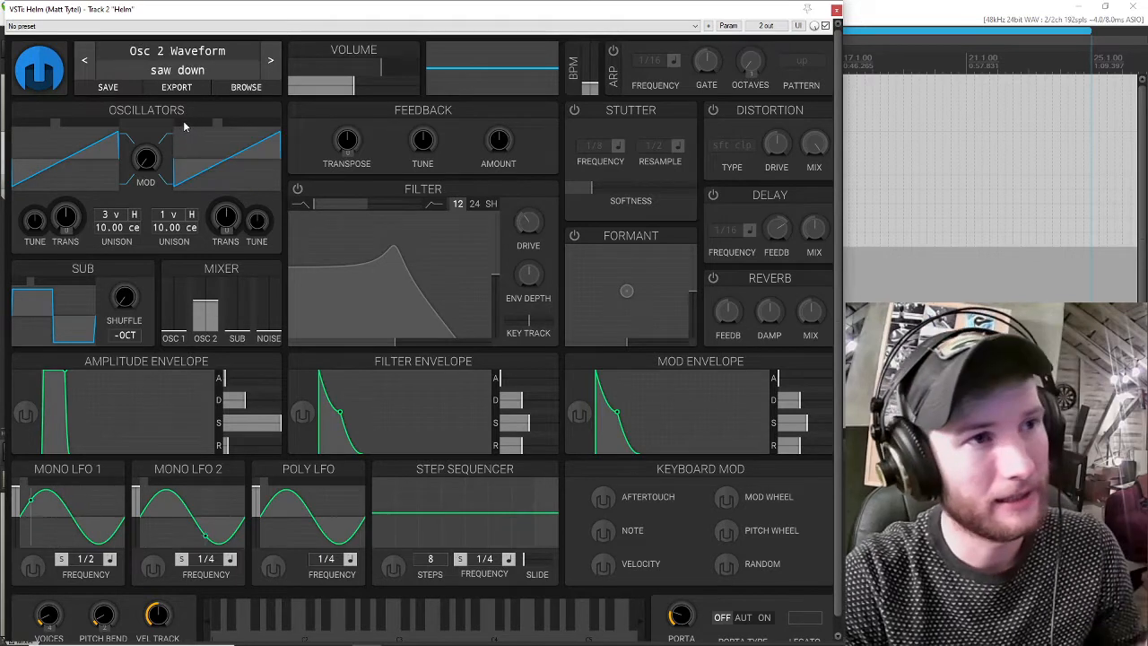
click(182, 122)
Lengthen the decay and attack of the amplitude envelope so notes fade in more gradually.
drag(65, 398, 47, 375)
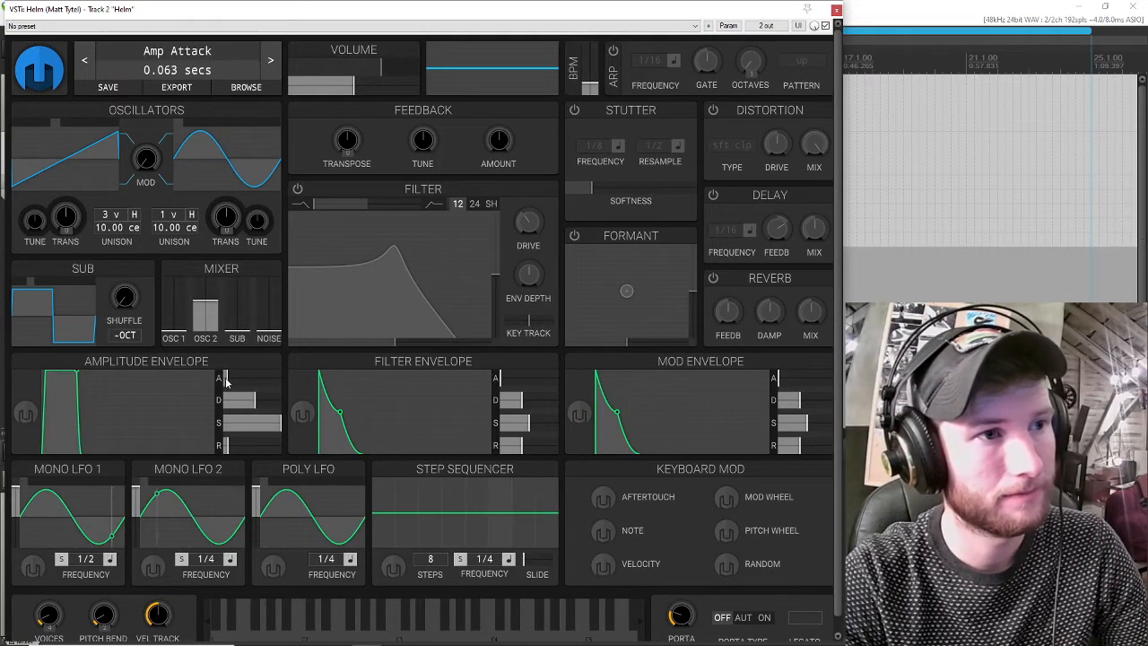
drag(228, 380, 243, 385)
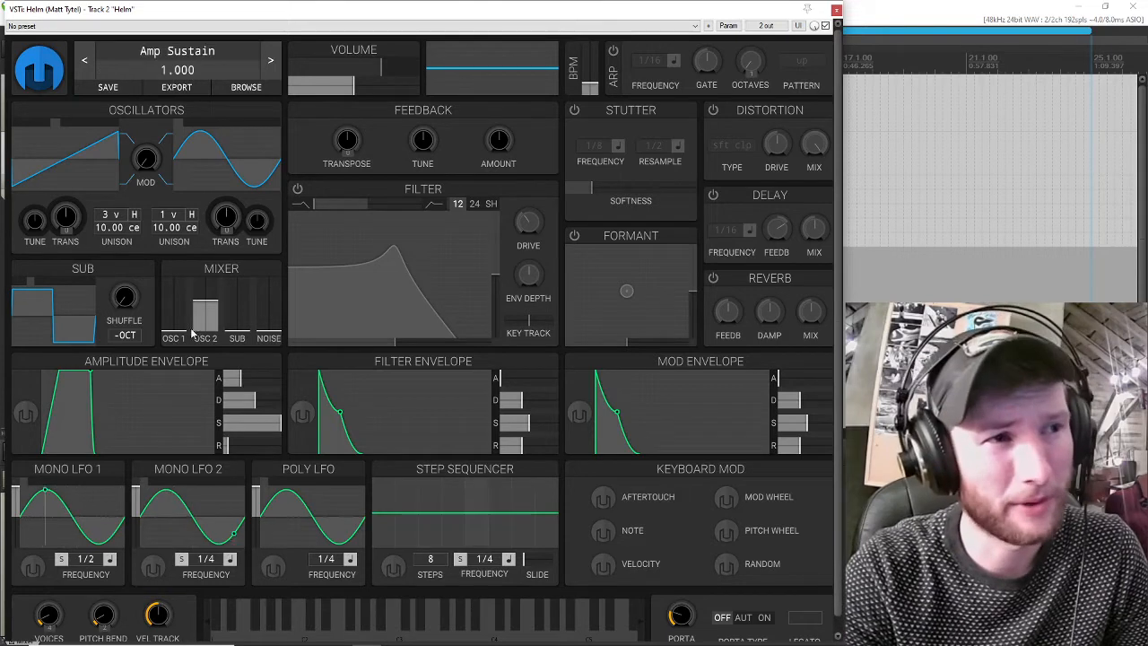
Swap the mixer back from oscillator 2 to oscillator 1 and set oscillator 1's unison detune to 24.80 cents.
drag(205, 324, 176, 306)
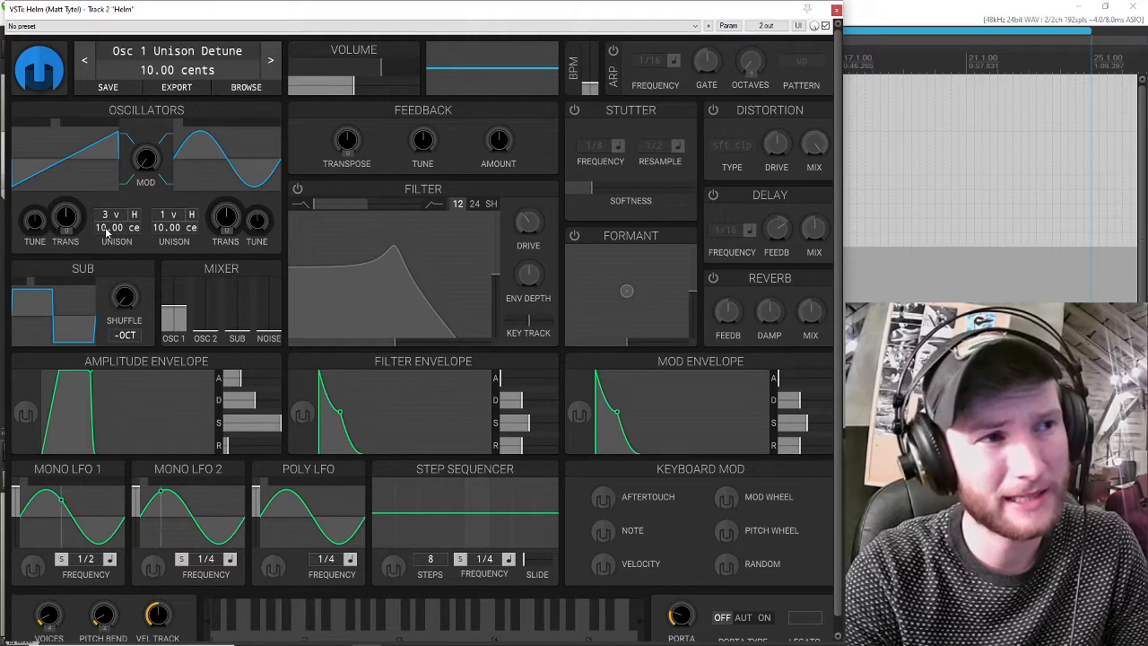
drag(106, 231, 106, 202)
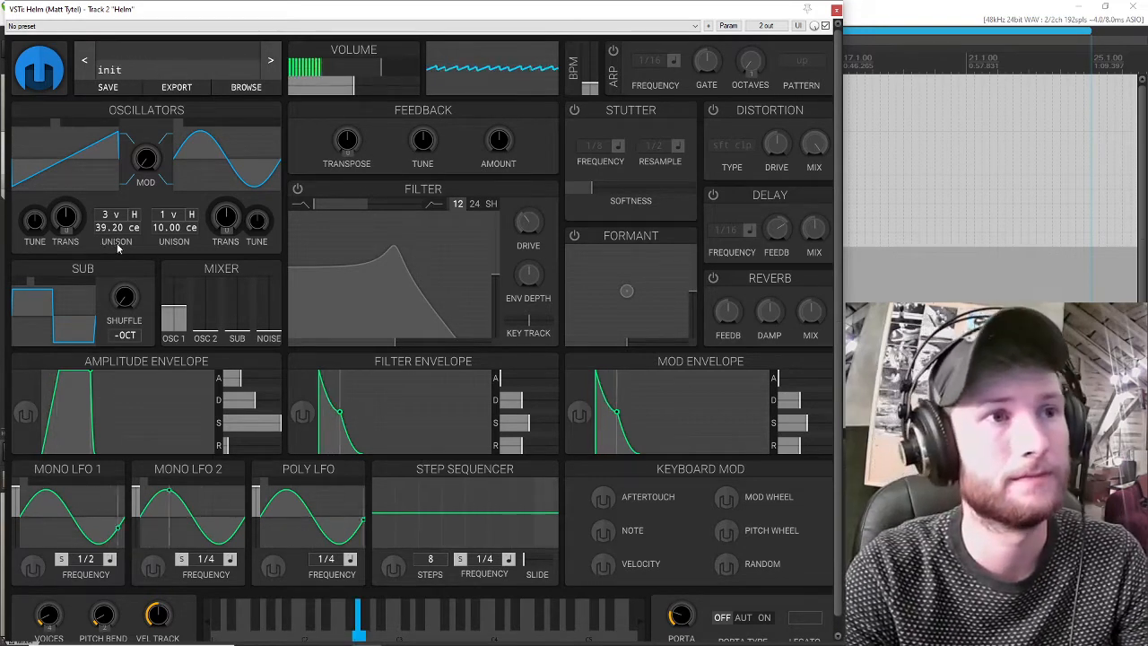
mouse_move(106, 227)
mouse_down()
mouse_move(116, 231)
mouse_move(112, 216)
mouse_move(111, 231)
mouse_up()
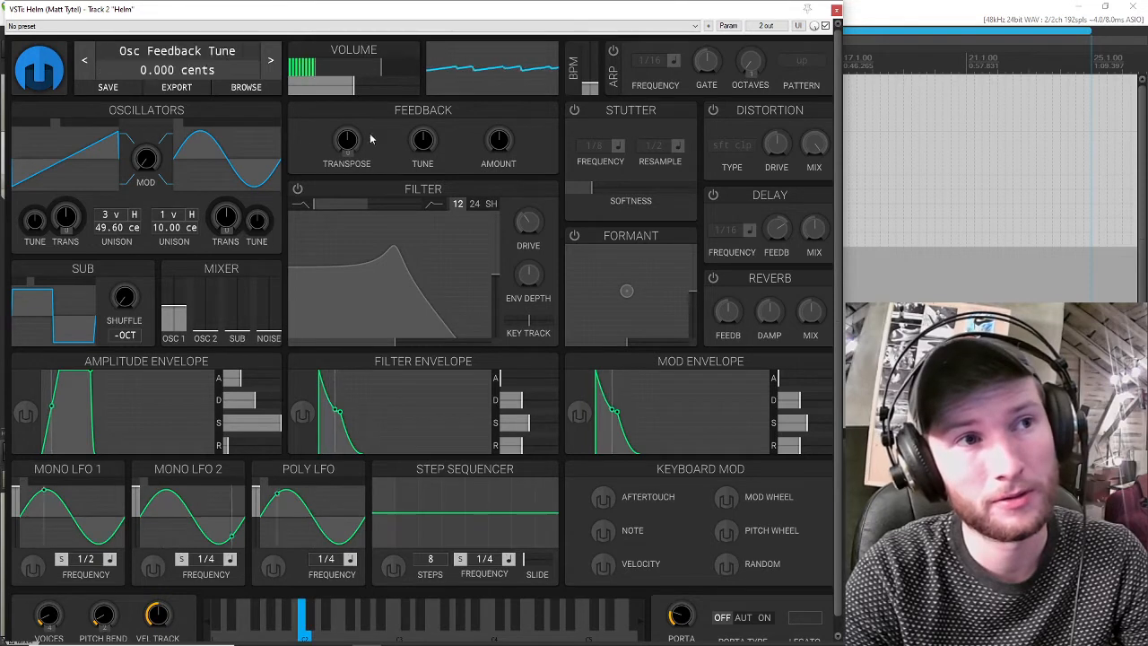
mouse_move(122, 228)
mouse_down()
mouse_move(121, 248)
mouse_move(122, 178)
mouse_move(122, 255)
mouse_move(114, 235)
mouse_up()
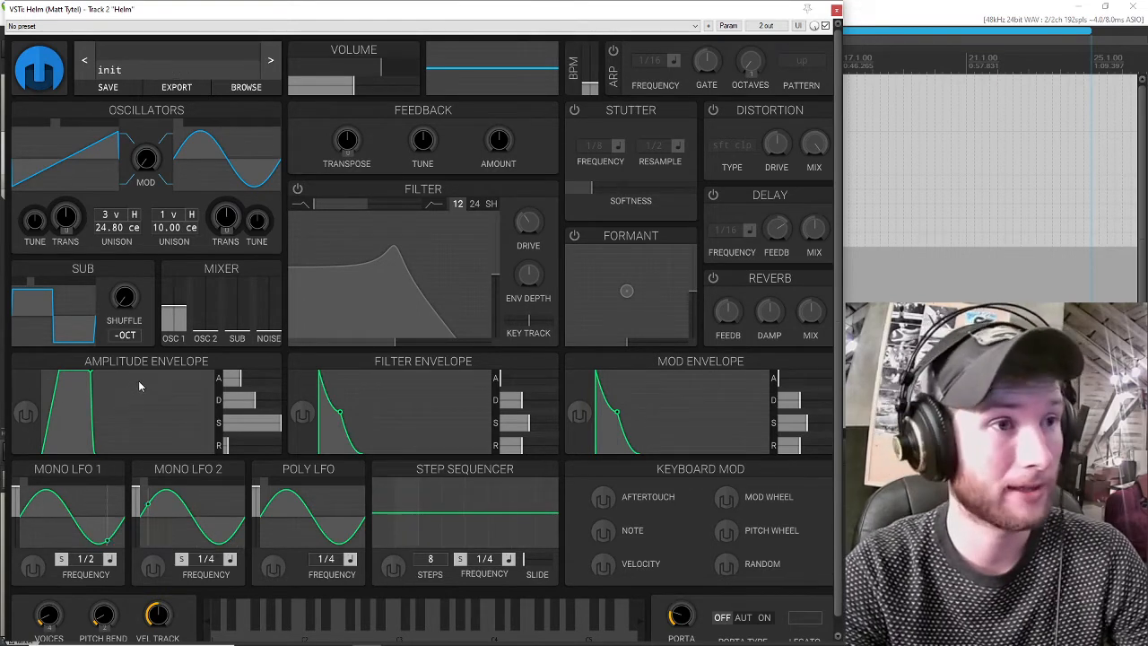
Set the amplitude envelope's sustain to 0.583 and decay to 5.840 secs, and lengthen its attack and release.
click(255, 421)
click(257, 422)
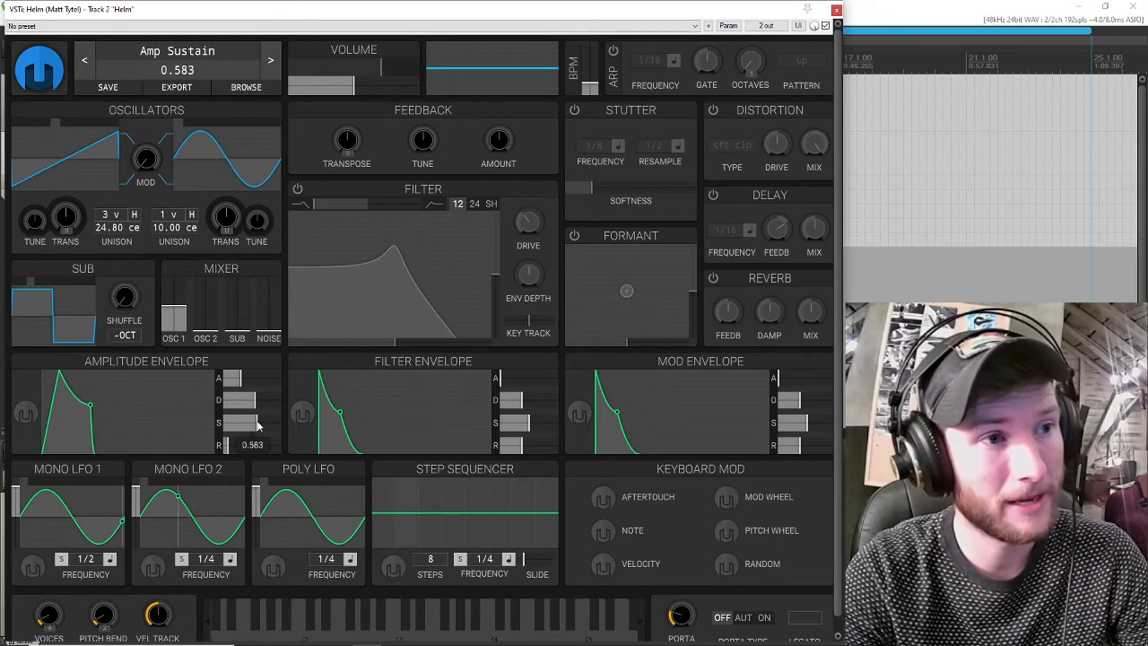
mouse_move(252, 401)
mouse_down()
mouse_move(246, 381)
mouse_move(259, 406)
mouse_up()
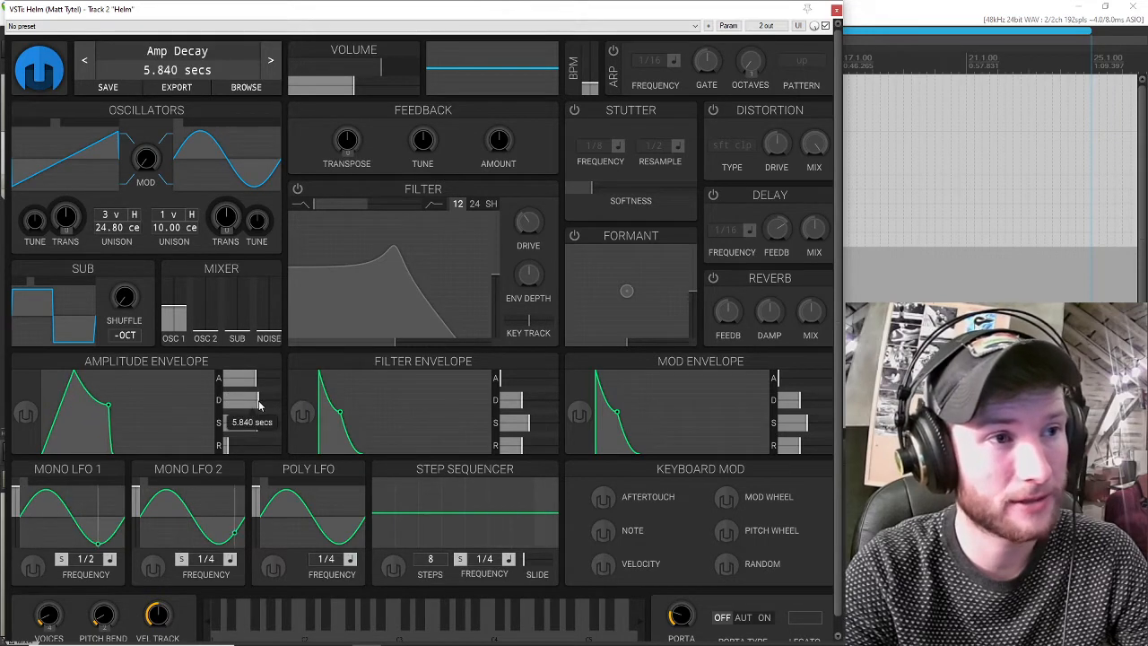
drag(241, 445, 261, 448)
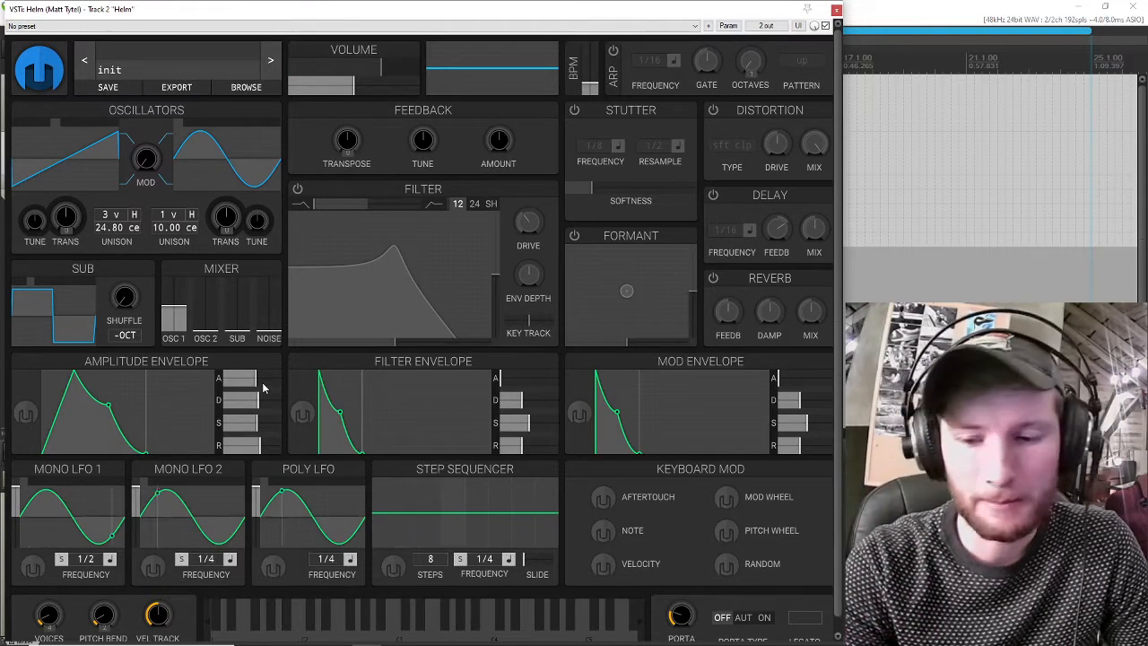
Shorten the amplitude envelope's attack to 0.340 secs and raise it slightly again.
drag(255, 380, 232, 385)
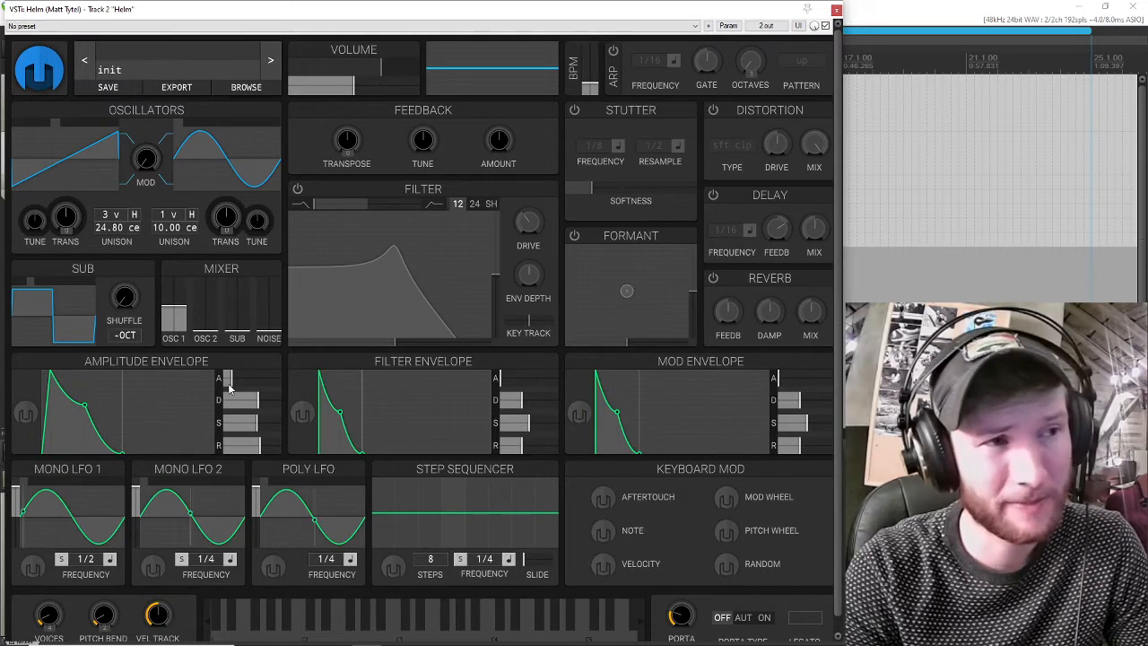
drag(229, 385, 229, 386)
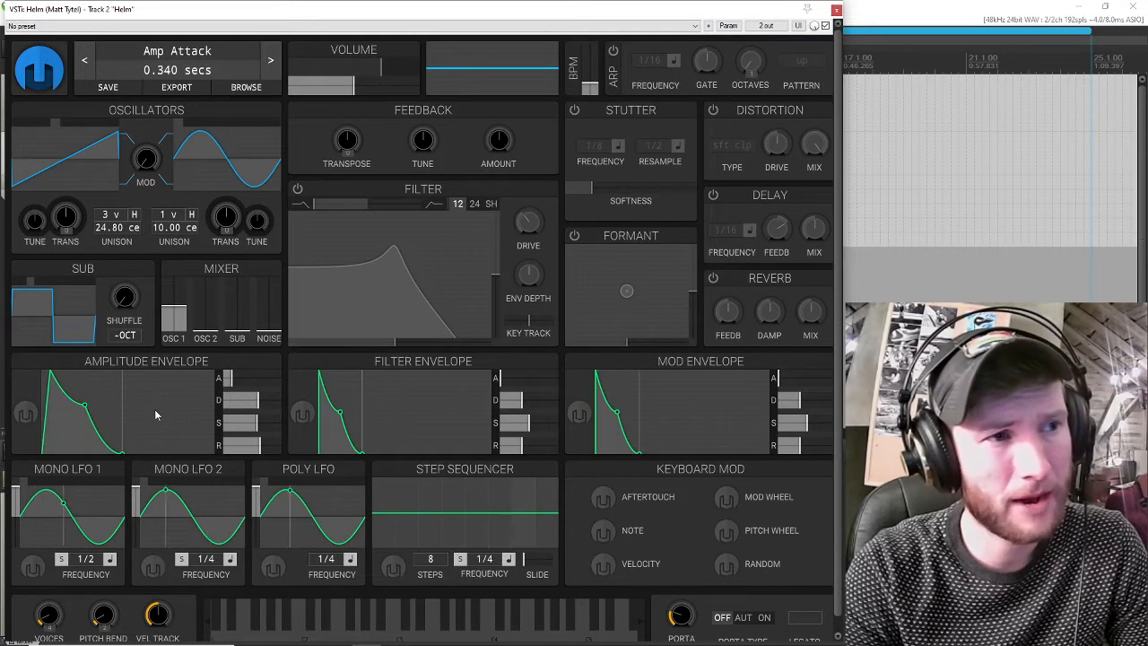
mouse_move(227, 414)
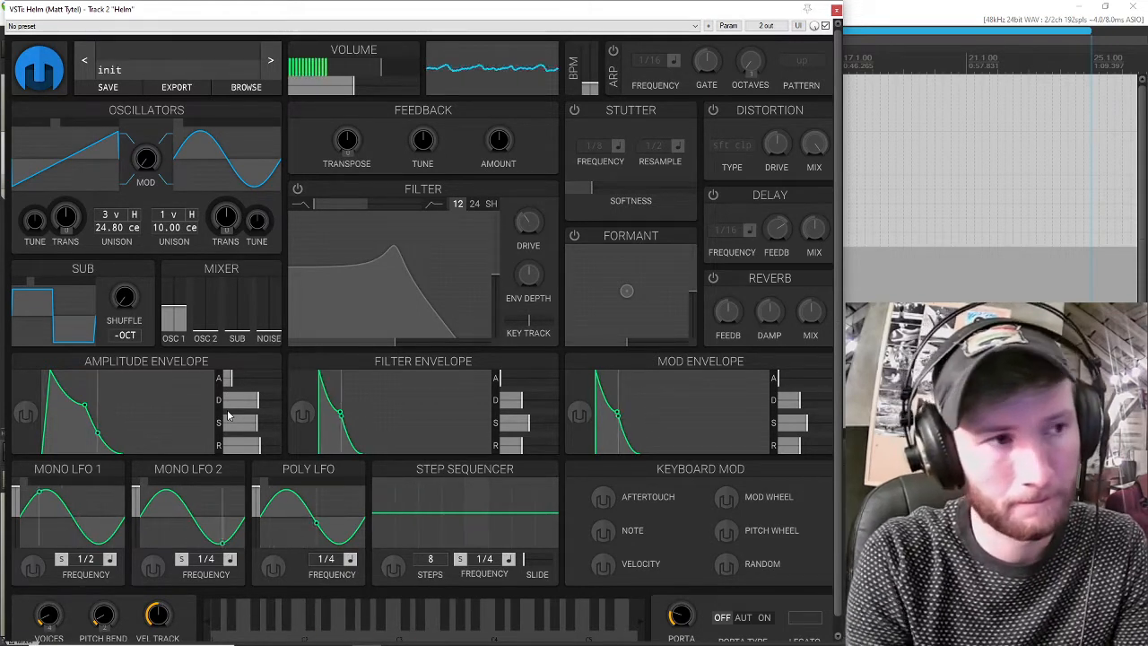
mouse_move(231, 386)
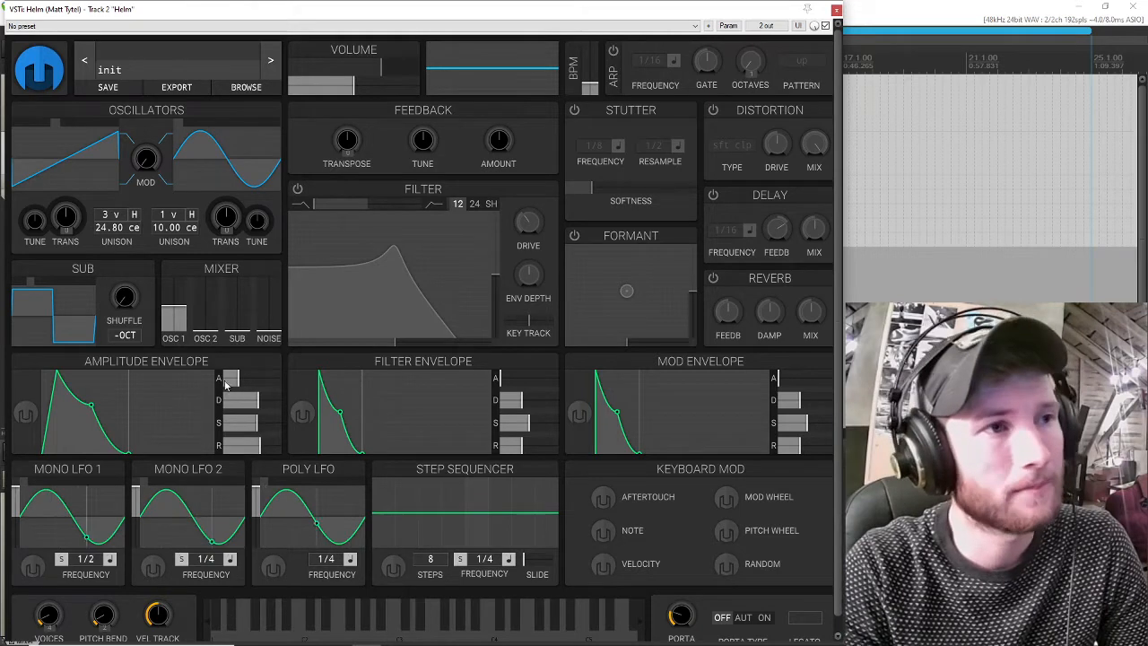
click(31, 419)
click(31, 419)
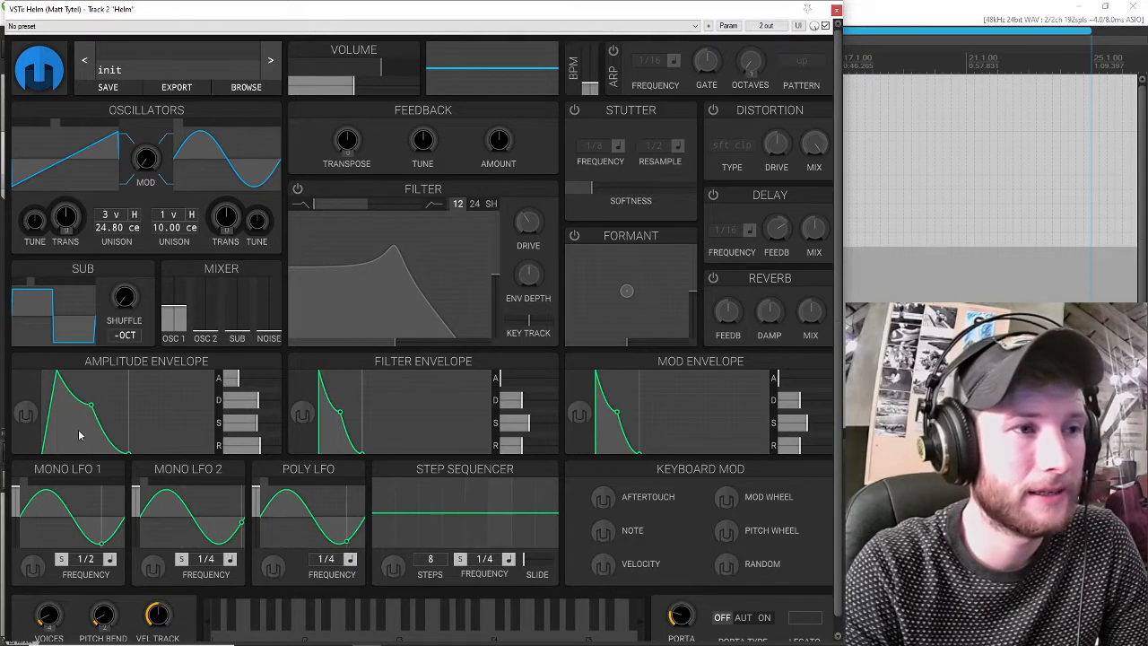
Lengthen the filter envelope's attack and enable the filter with low resonance and a cutoff of 107.4 semitones.
drag(326, 404, 363, 399)
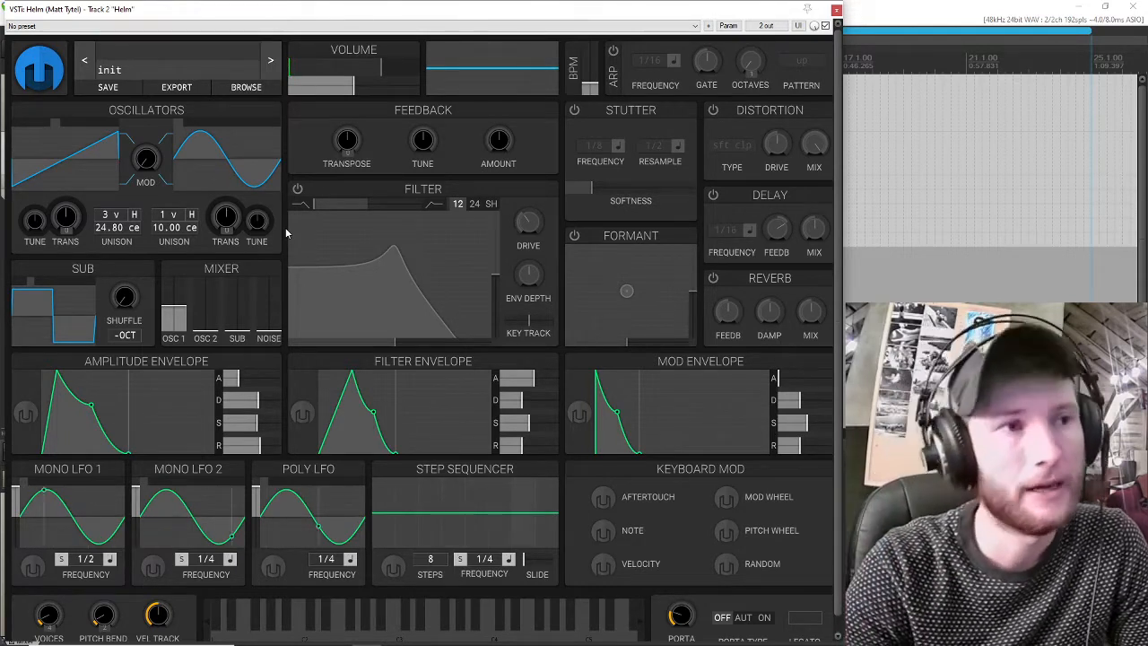
click(298, 189)
drag(390, 275, 443, 316)
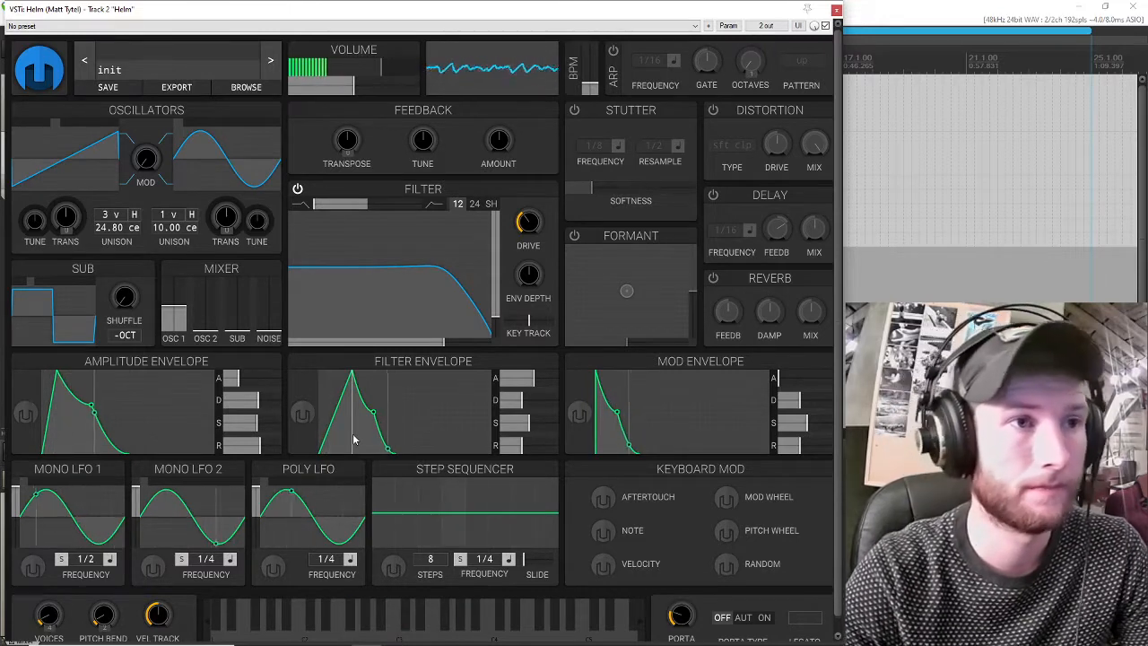
drag(379, 273, 456, 332)
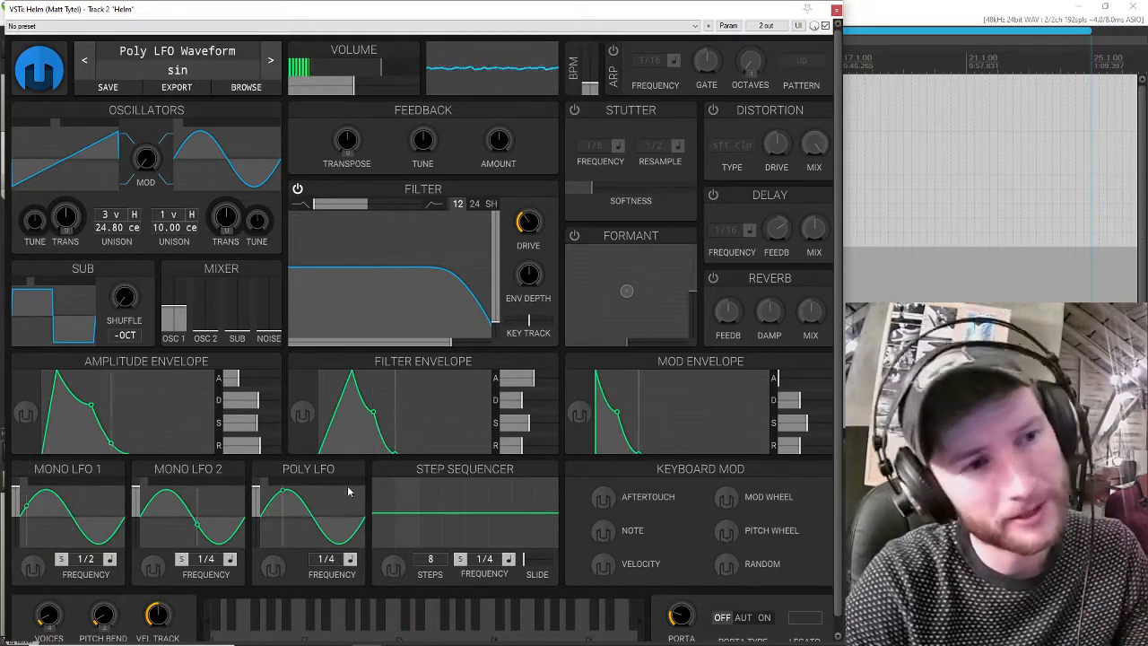
Try the 9 pyramid waveform on the Poly LFO and settle on the smooth, irregular gliding waveform.
drag(348, 483, 361, 481)
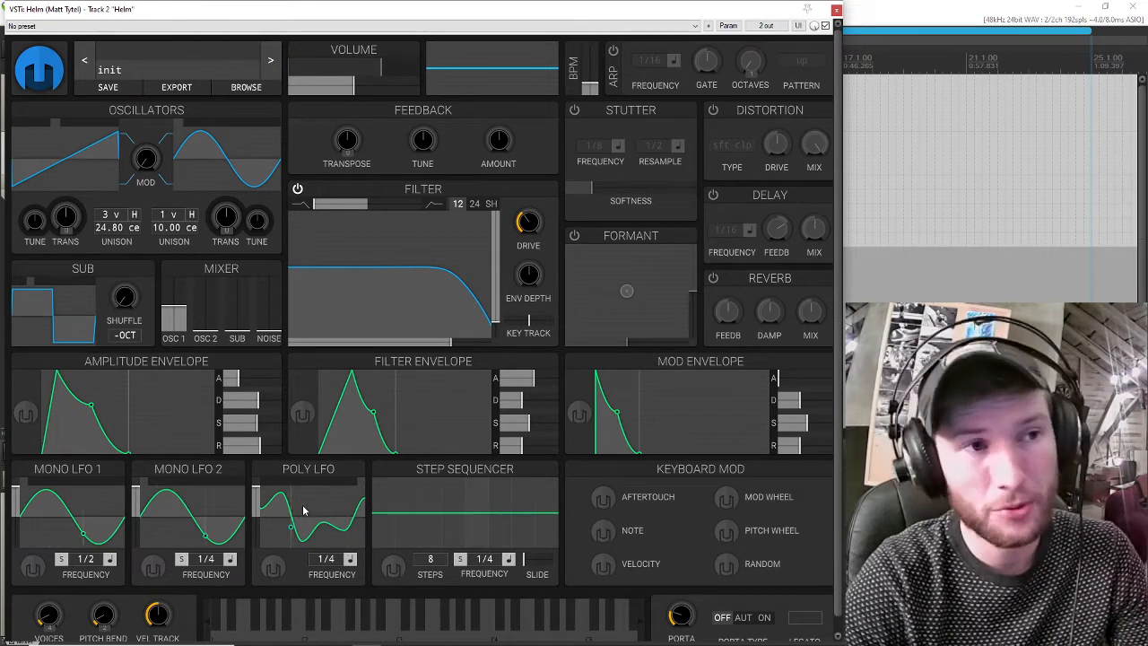
right_click(350, 485)
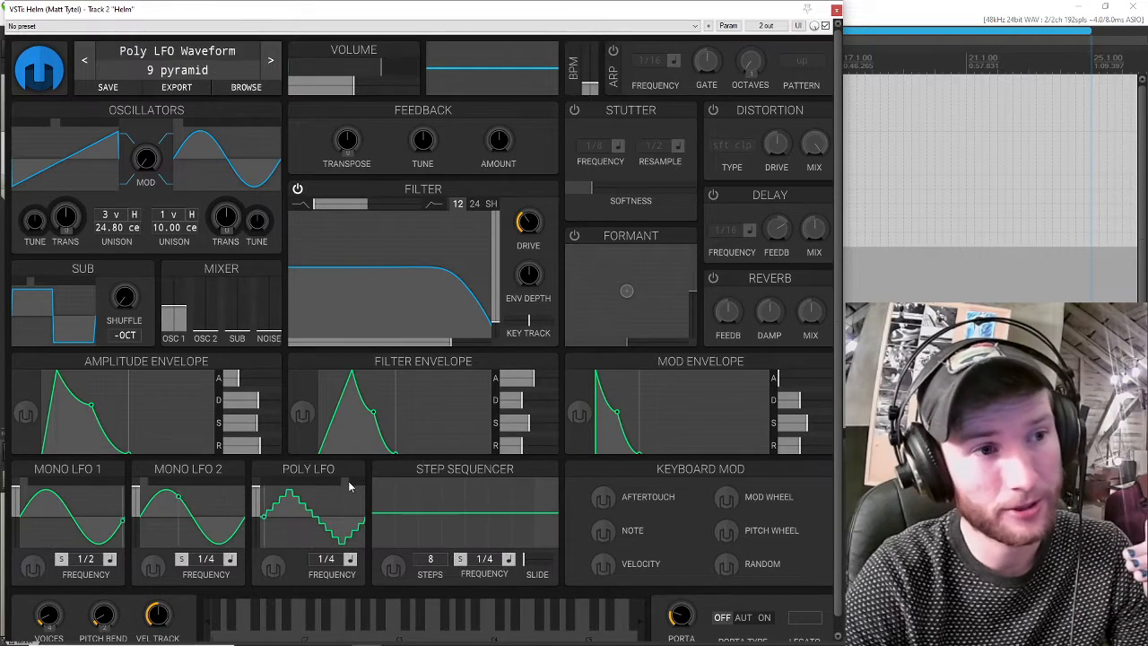
click(355, 486)
click(359, 488)
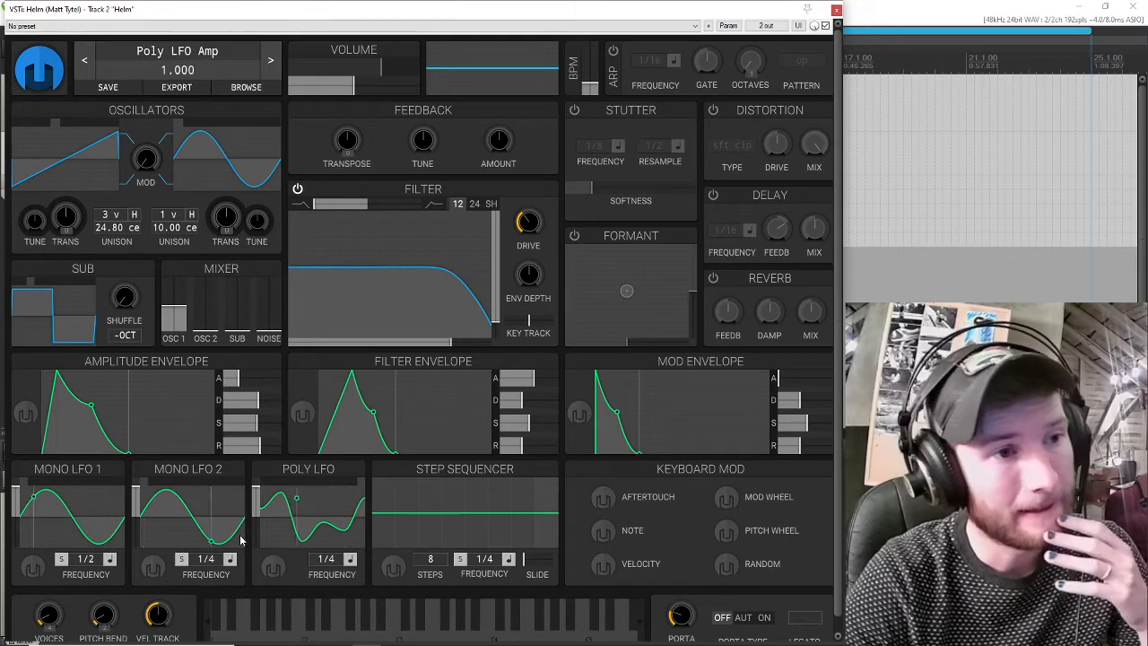
Assign the Poly LFO to modulate the filter cutoff by 2.338 semitones.
click(272, 566)
drag(453, 342, 469, 343)
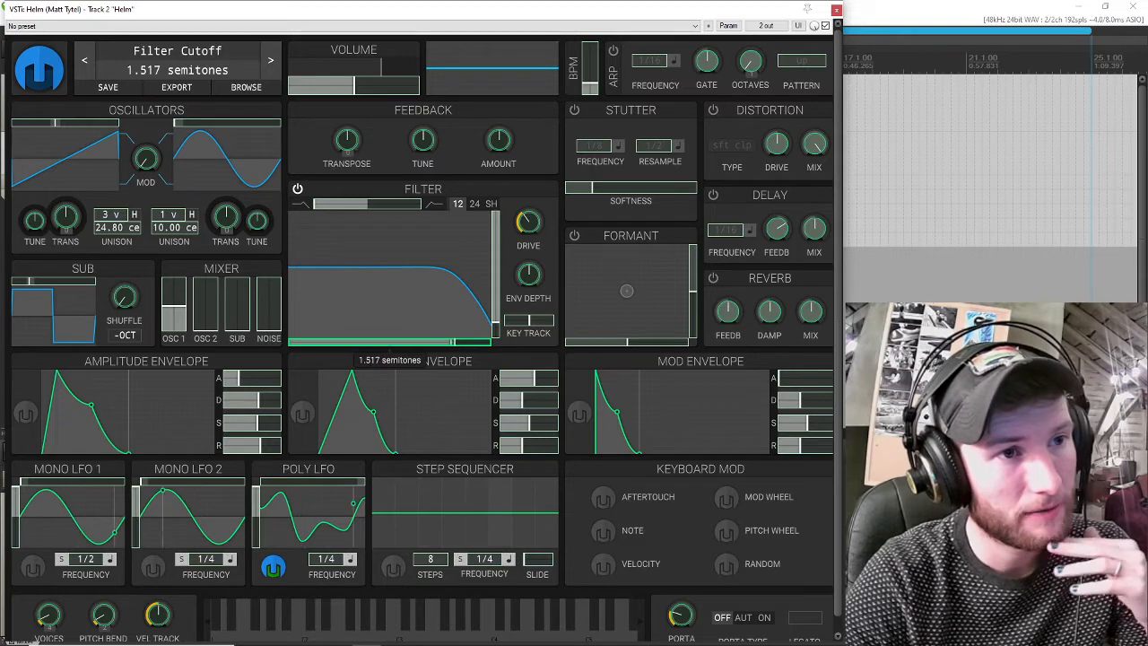
drag(390, 343, 382, 343)
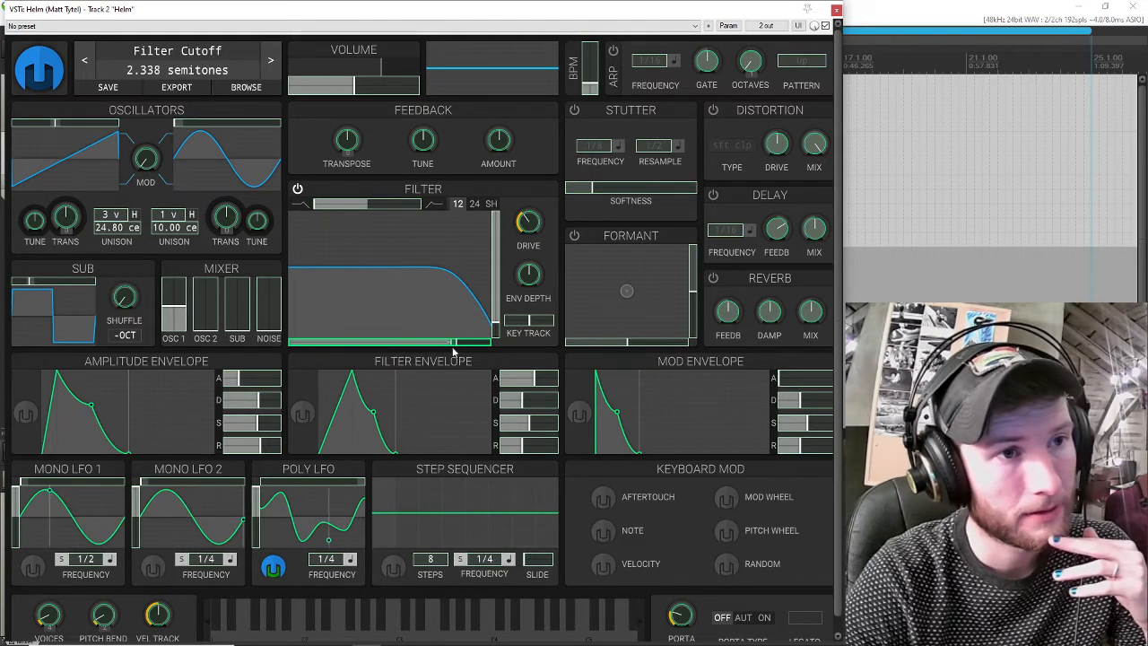
click(274, 568)
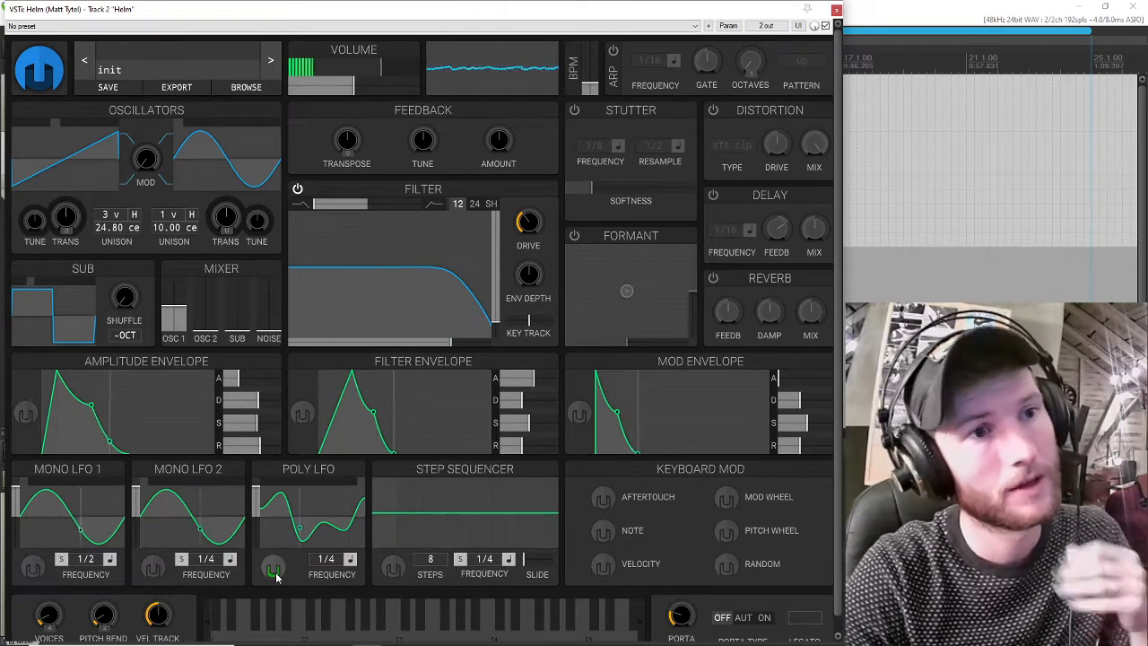
Increase the filter's key tracking and lower its cutoff to 103.5 semitones.
drag(531, 320, 549, 324)
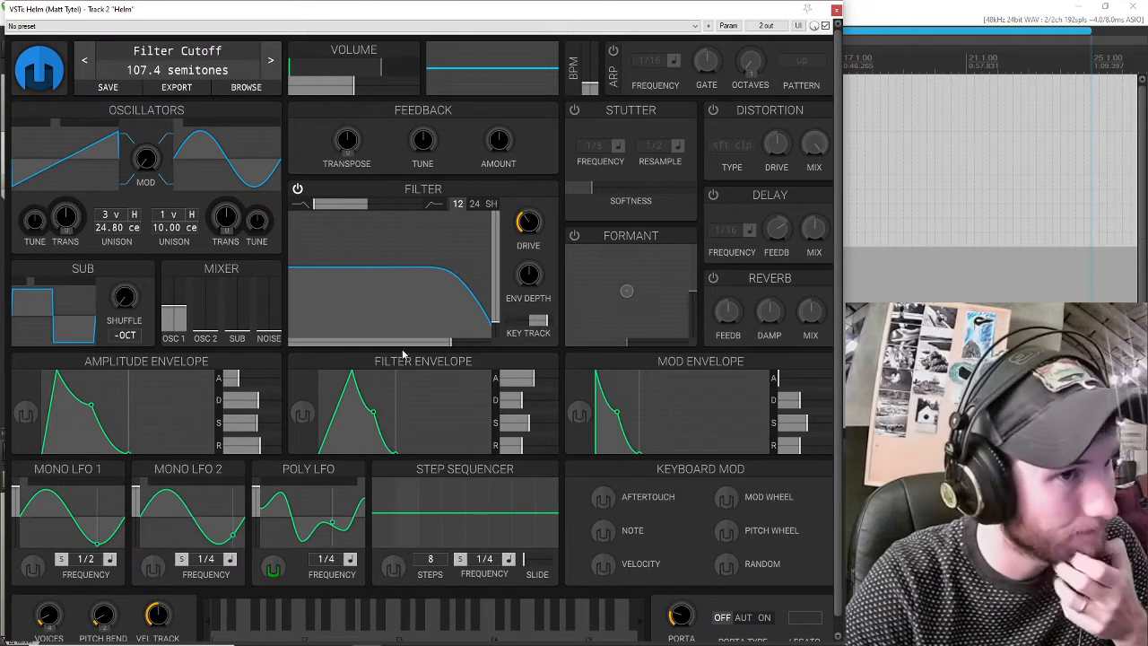
drag(447, 343, 446, 346)
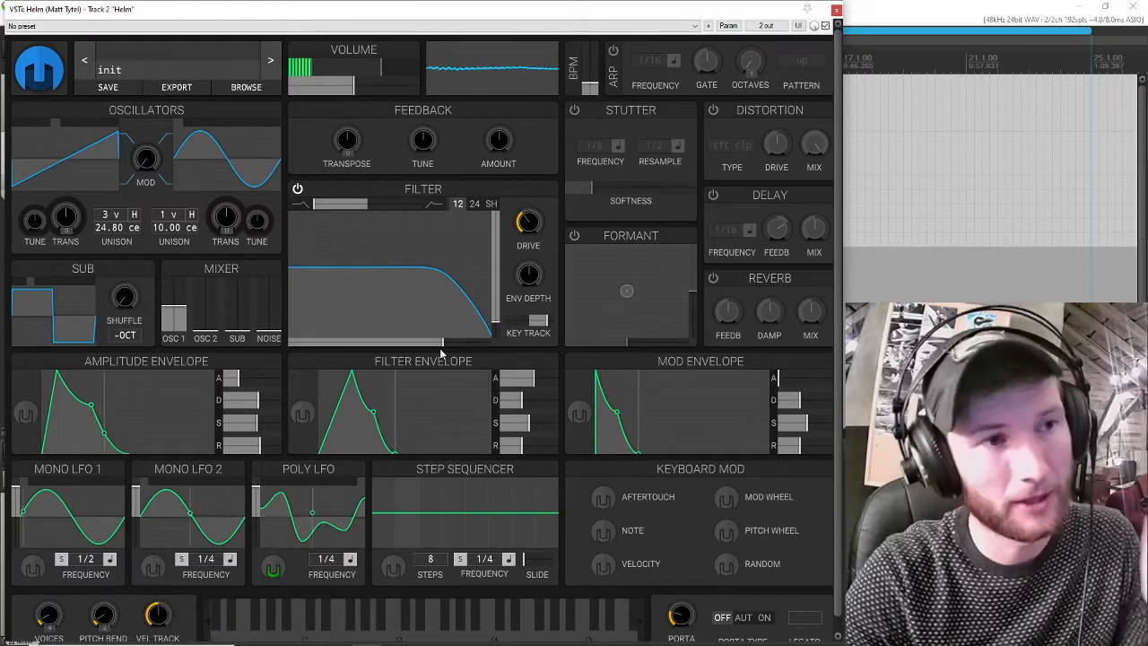
mouse_move(439, 343)
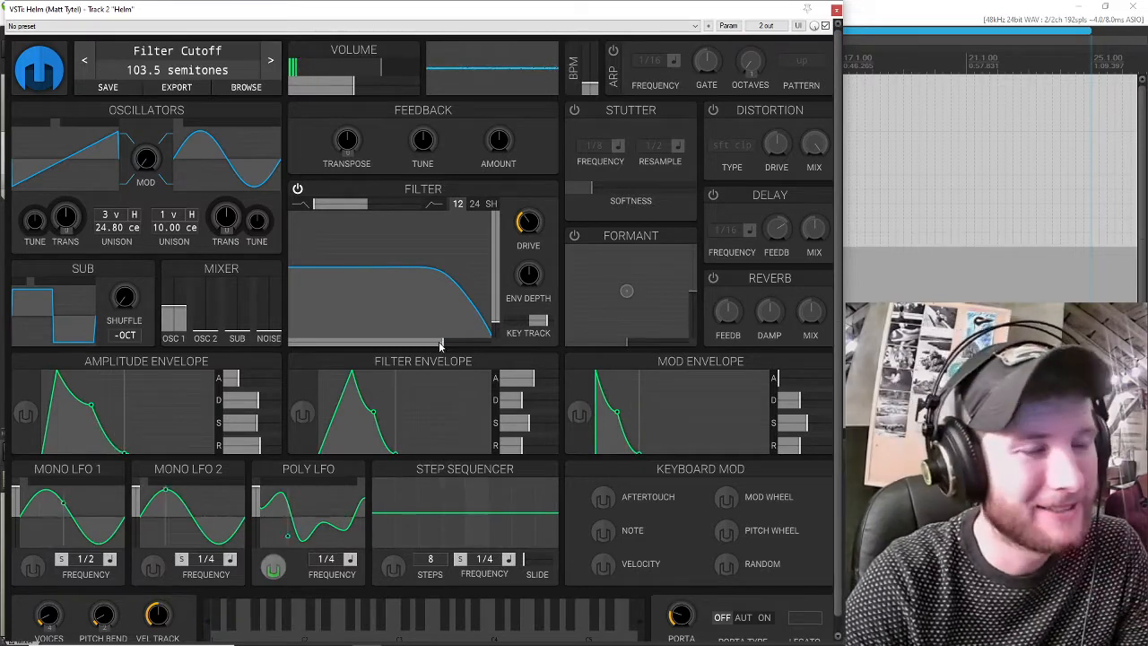
Shorten the amplitude envelope's release slightly and raise oscillator 2's mixer volume to 0.279.
drag(258, 446, 251, 451)
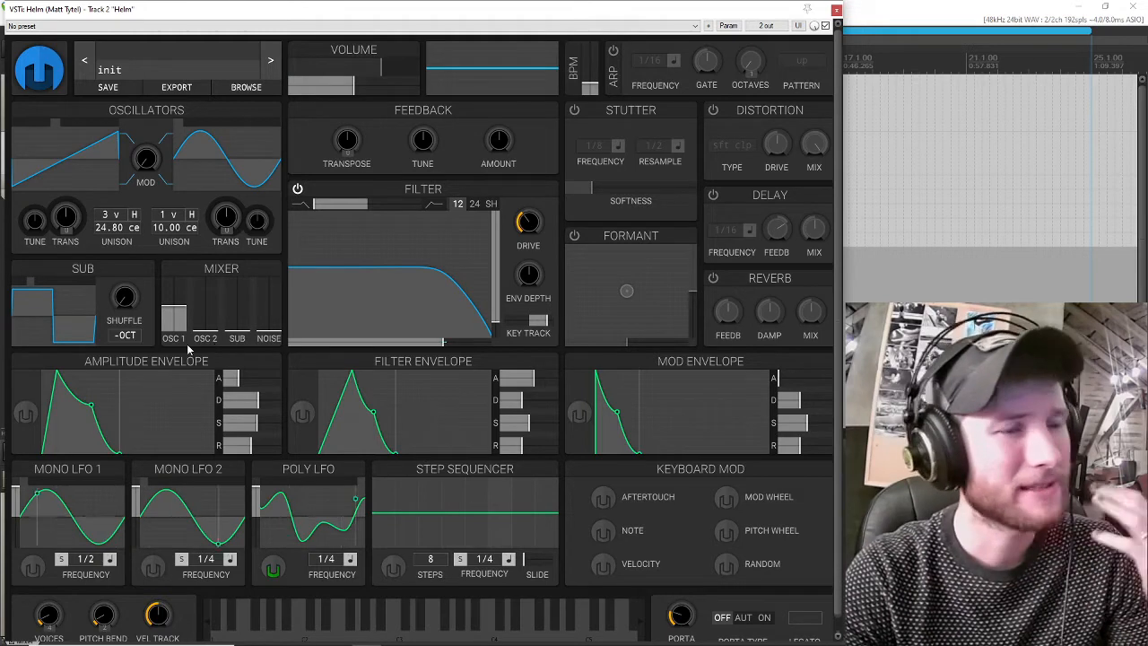
mouse_move(199, 335)
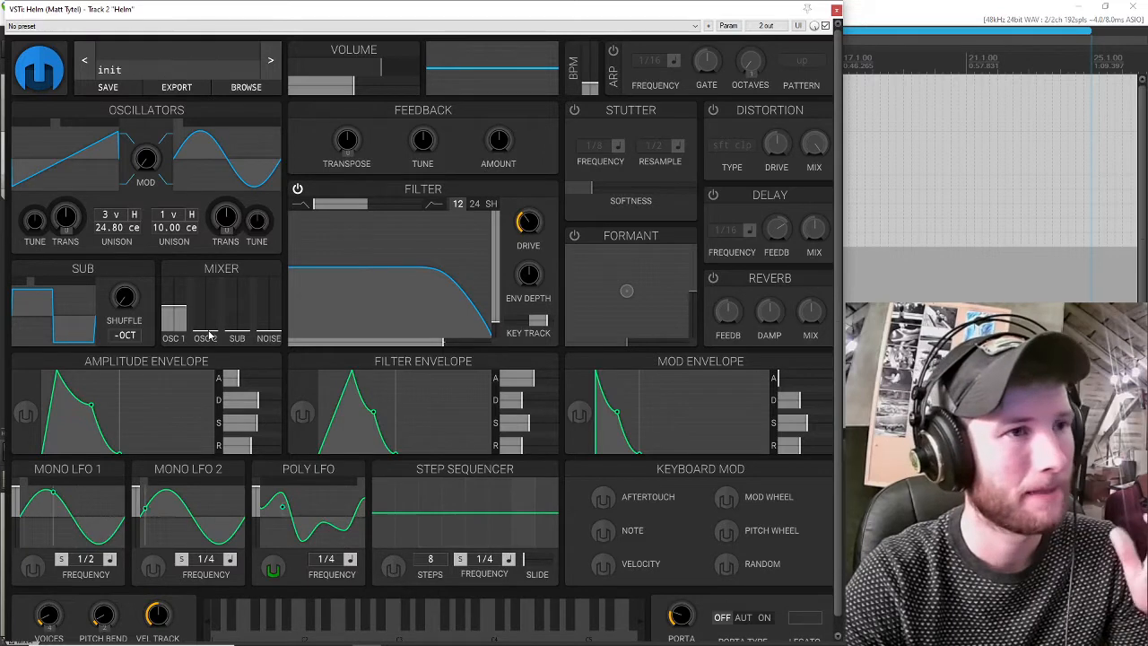
drag(206, 326, 211, 321)
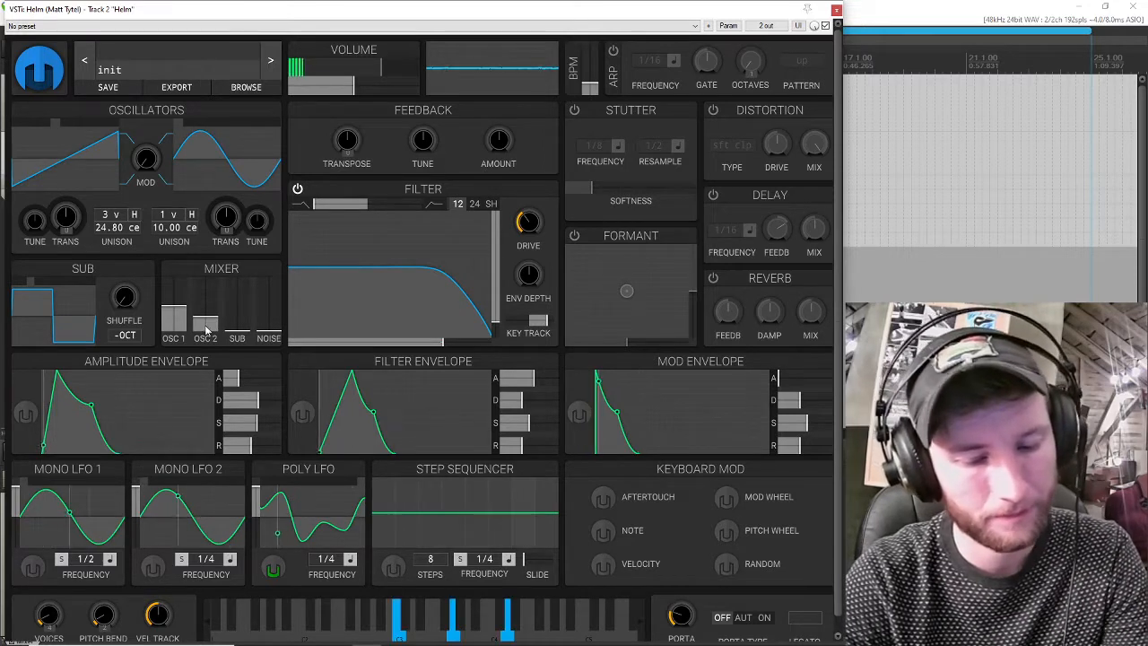
drag(205, 326, 209, 305)
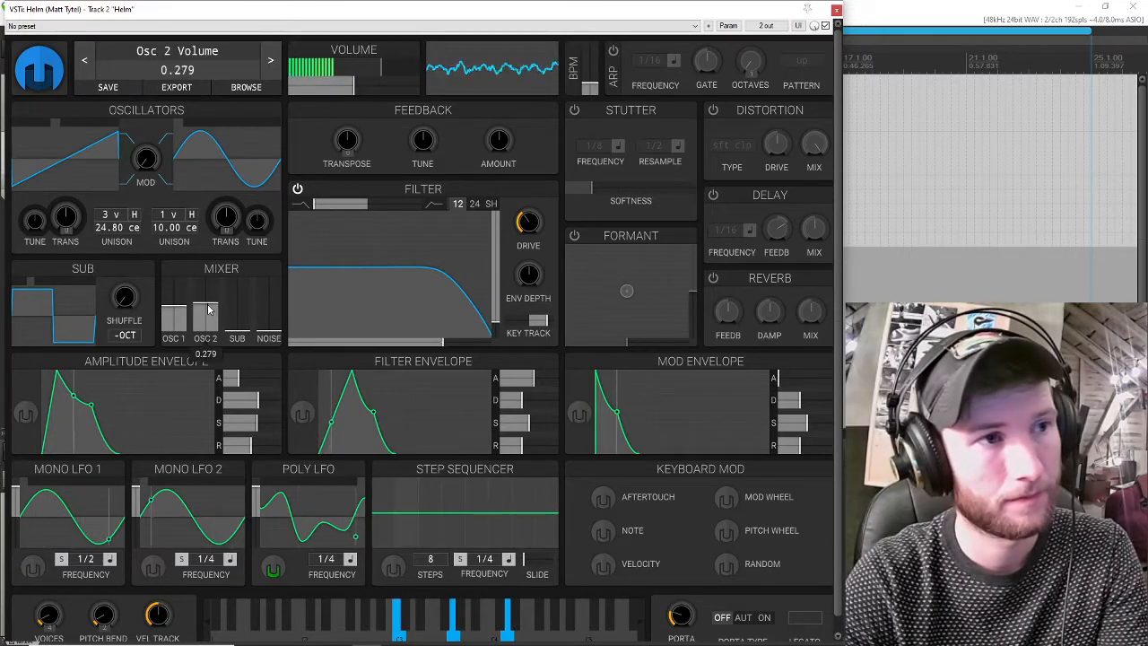
Transpose oscillator 2 down by 12 semitones and rebalance its mixer volume lower against oscillator 1.
drag(225, 217, 231, 227)
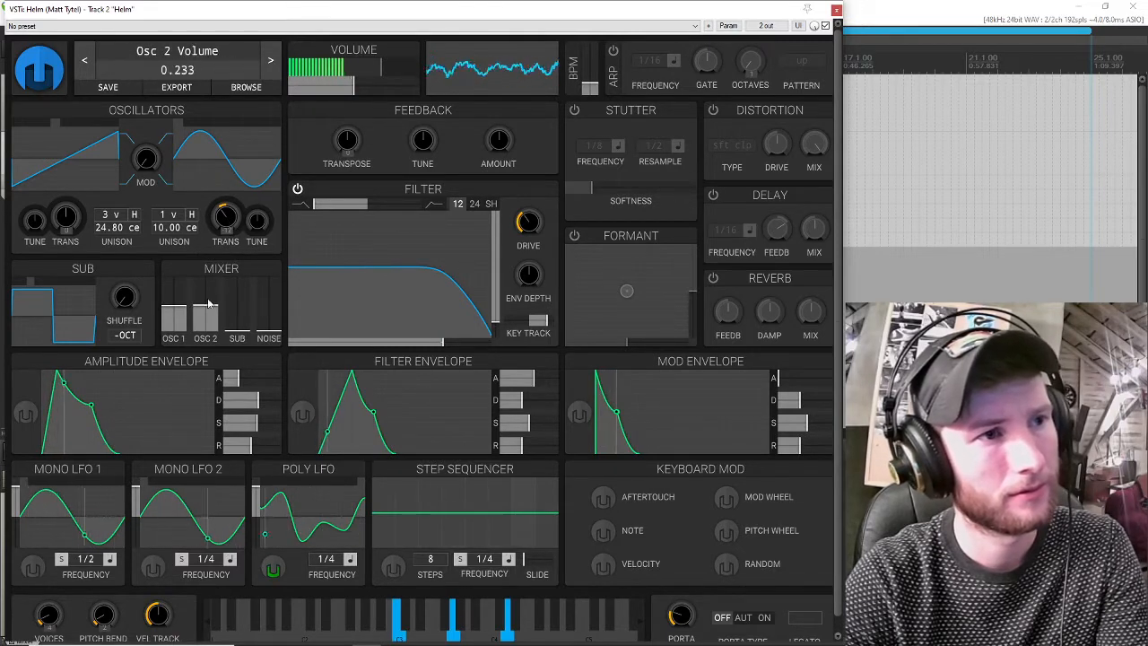
mouse_move(208, 306)
mouse_down()
mouse_move(208, 319)
mouse_move(173, 305)
mouse_move(208, 317)
mouse_up()
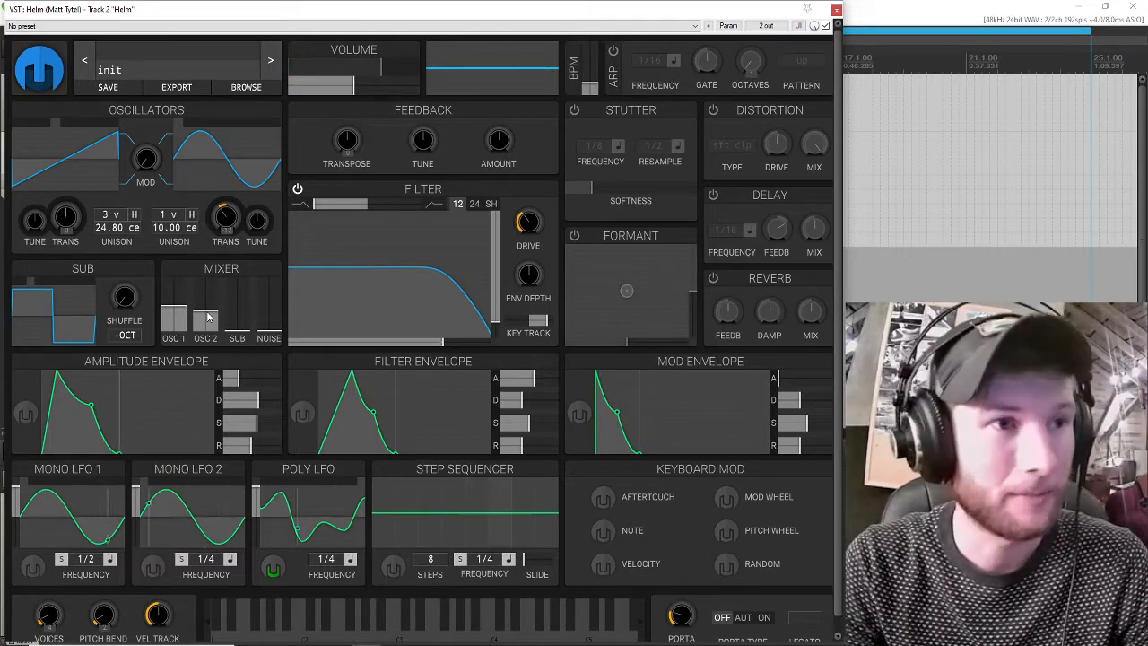
scroll(207, 317, down, 5)
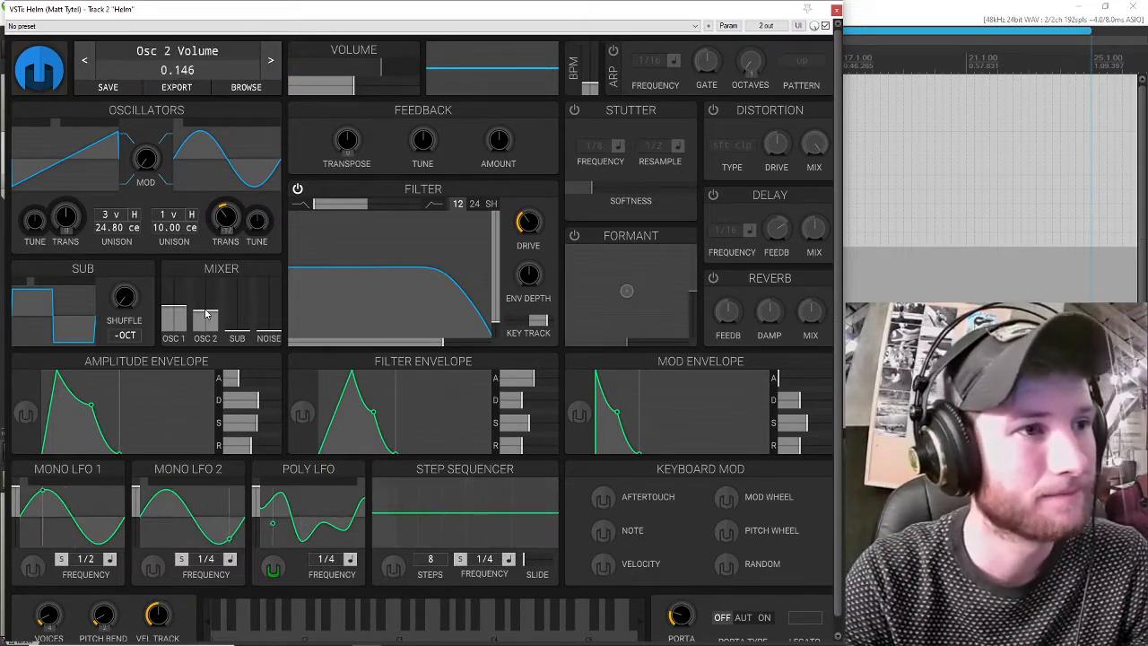
scroll(204, 316, up, 5)
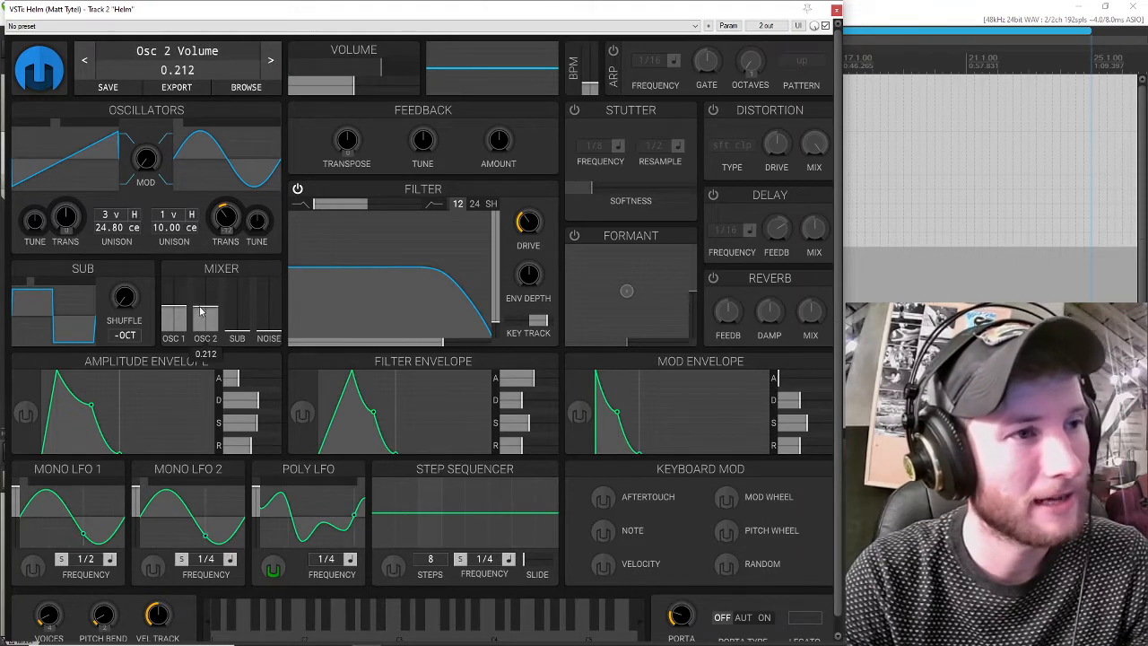
drag(208, 318, 208, 314)
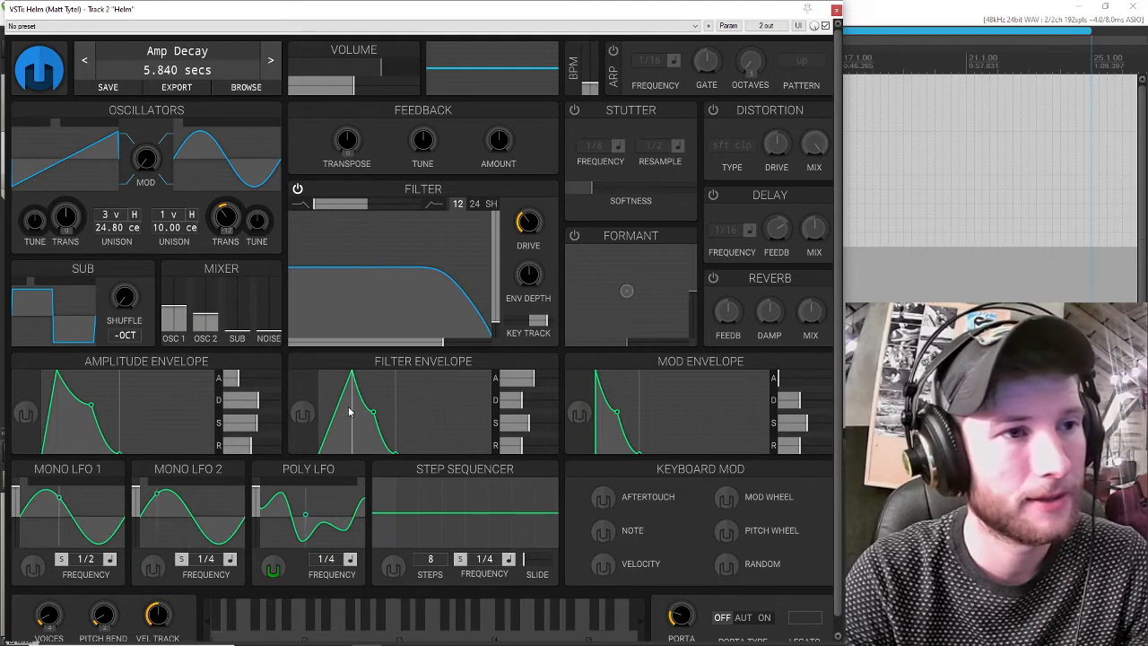
Shorten the filter envelope's attack to 1.902 secs and assign the envelope to modulate oscillator 2's mixer volume, set at 0.046.
drag(350, 413, 411, 409)
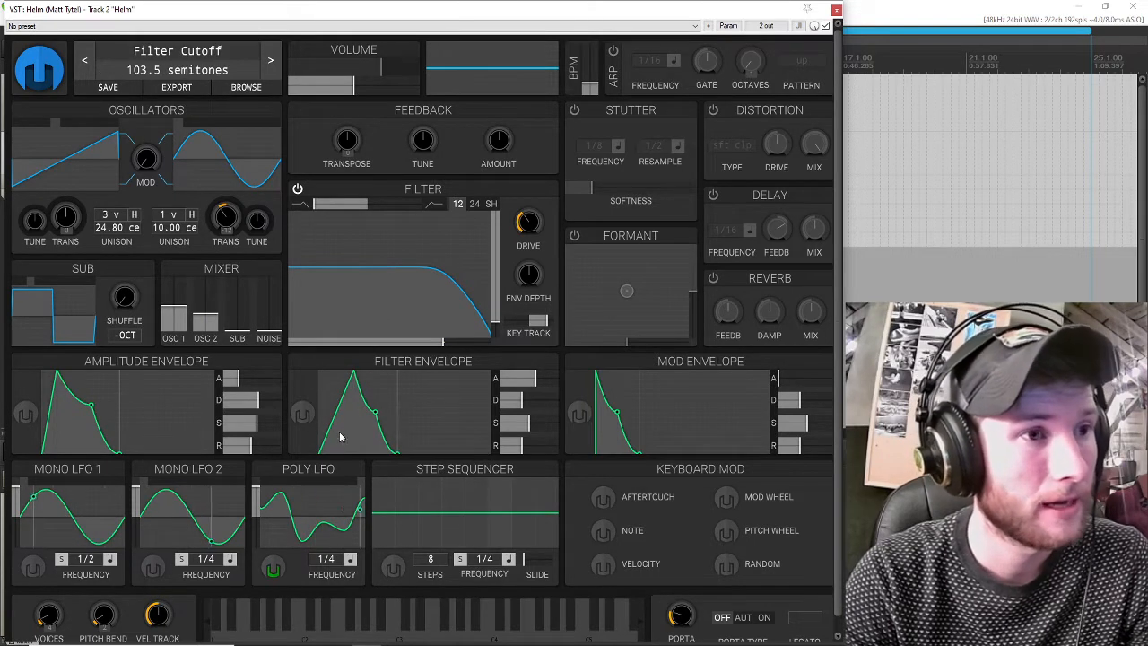
drag(352, 432, 338, 428)
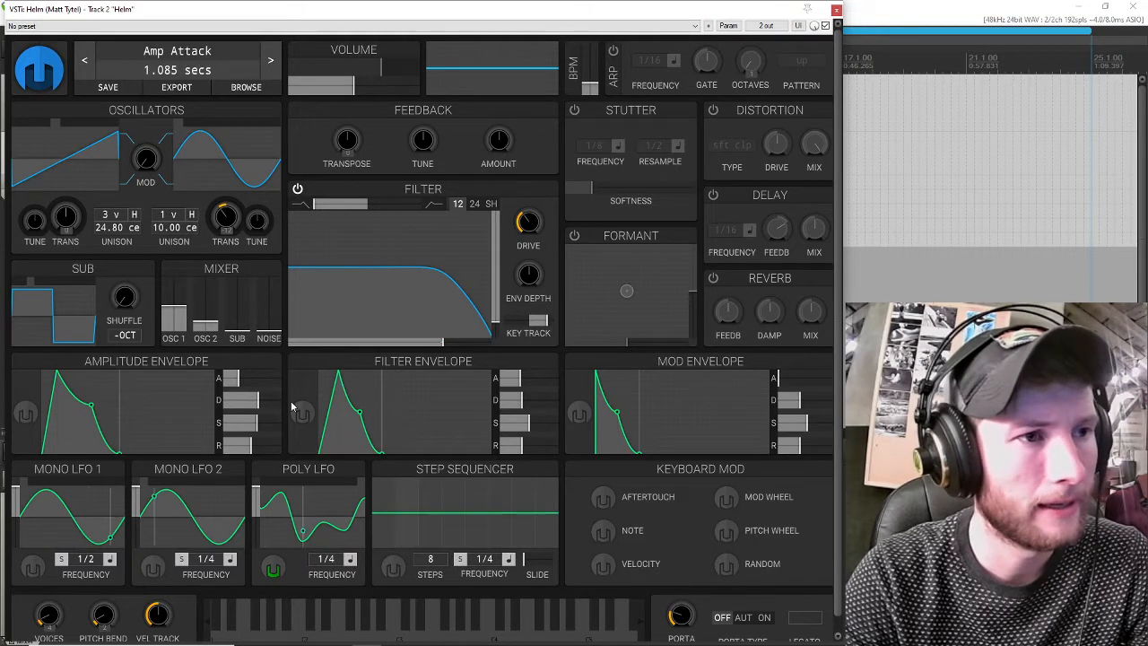
click(302, 412)
mouse_move(212, 325)
mouse_down()
mouse_move(210, 296)
mouse_move(205, 333)
mouse_move(206, 321)
mouse_up()
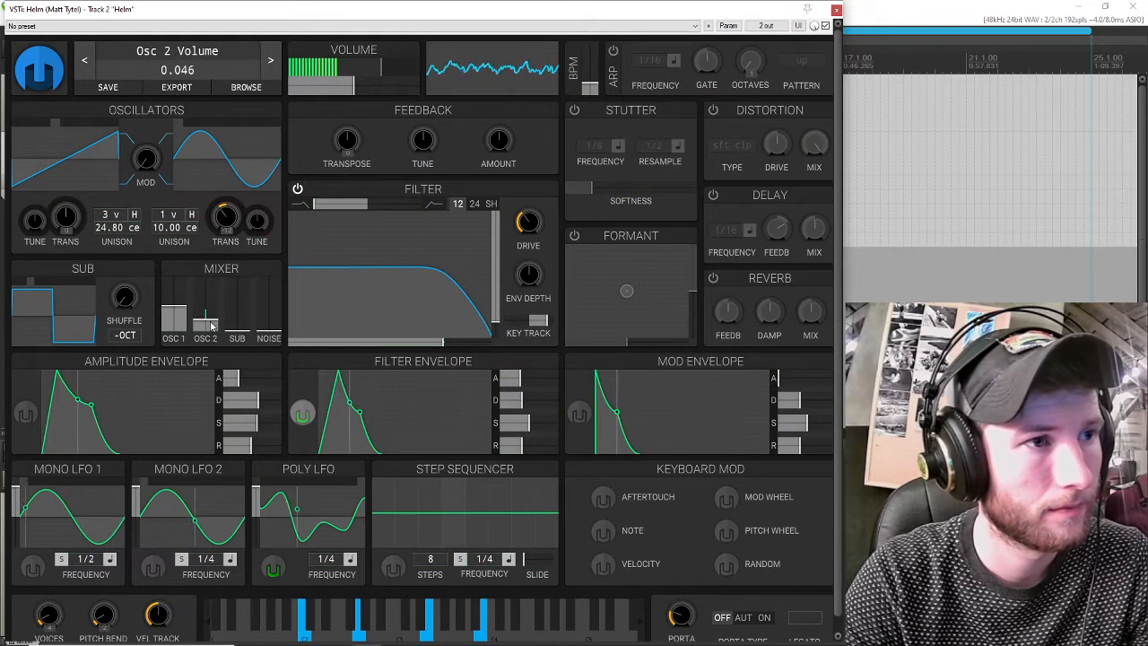
click(301, 415)
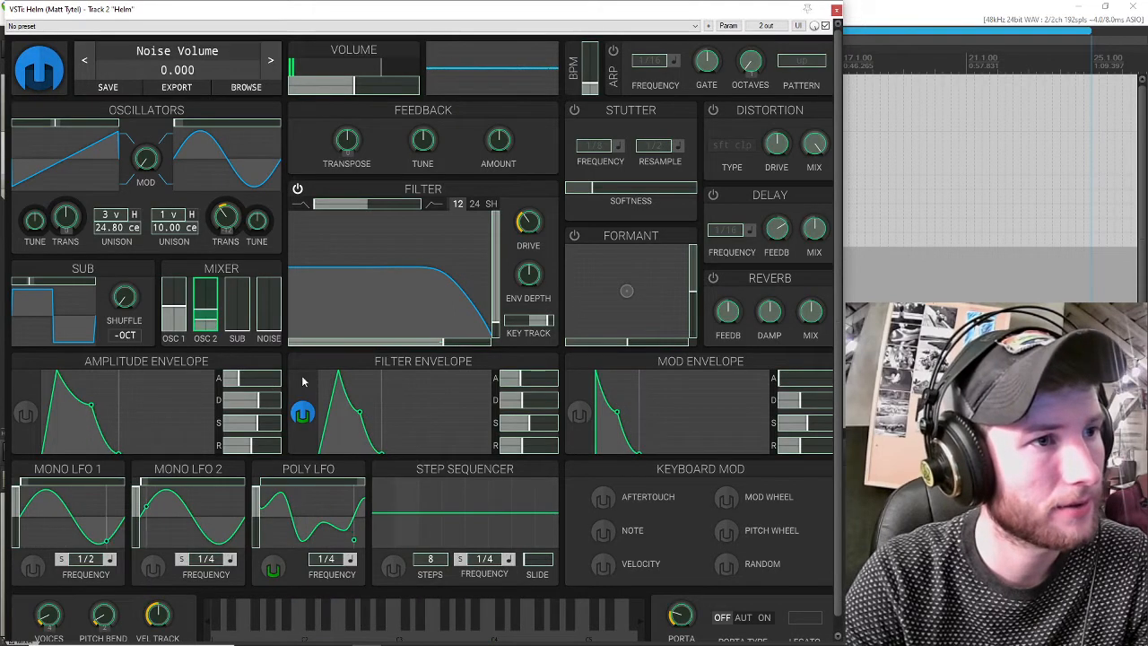
click(302, 412)
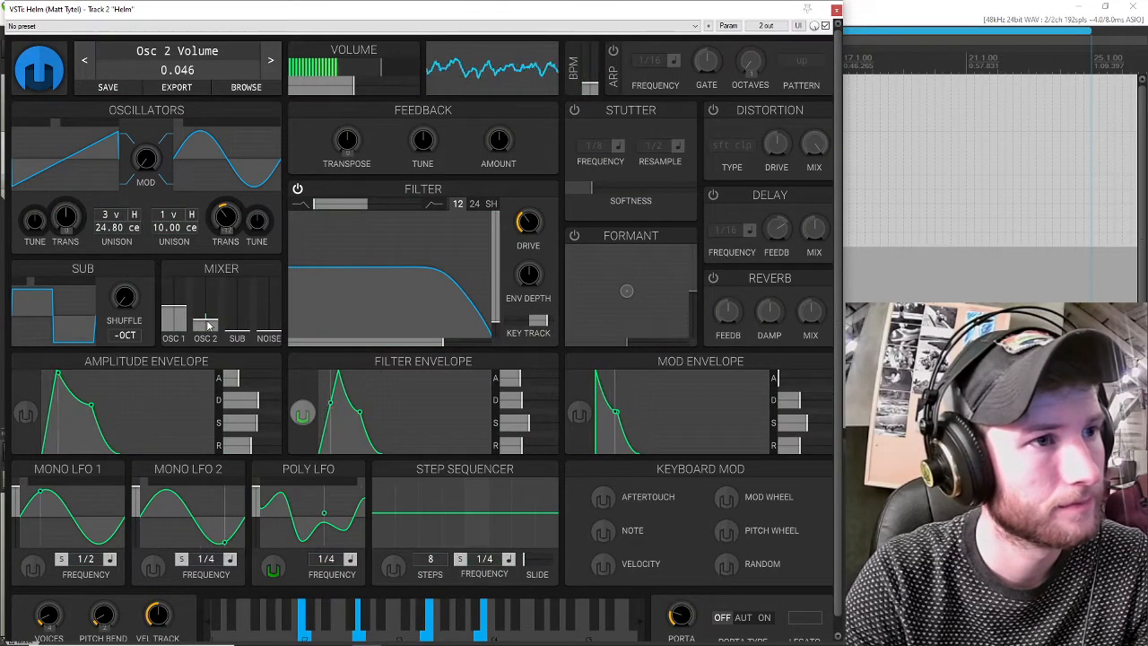
drag(208, 327, 213, 345)
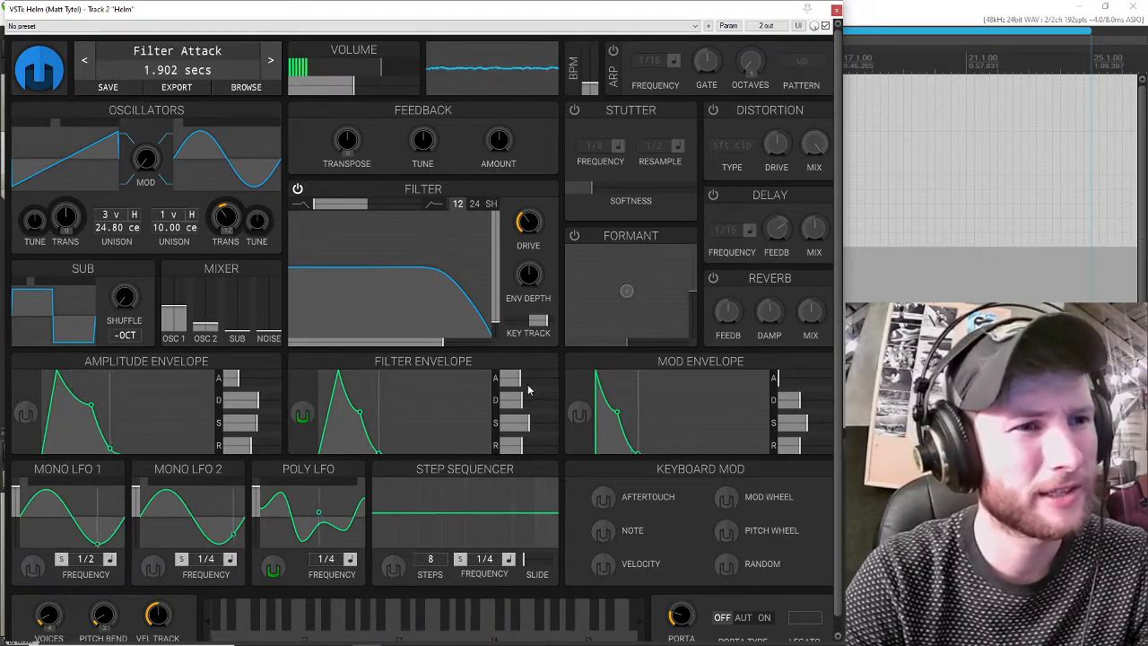
Slightly lengthen the filter envelope's attack and decay so oscillator 2 fades in more slowly.
drag(521, 381, 530, 404)
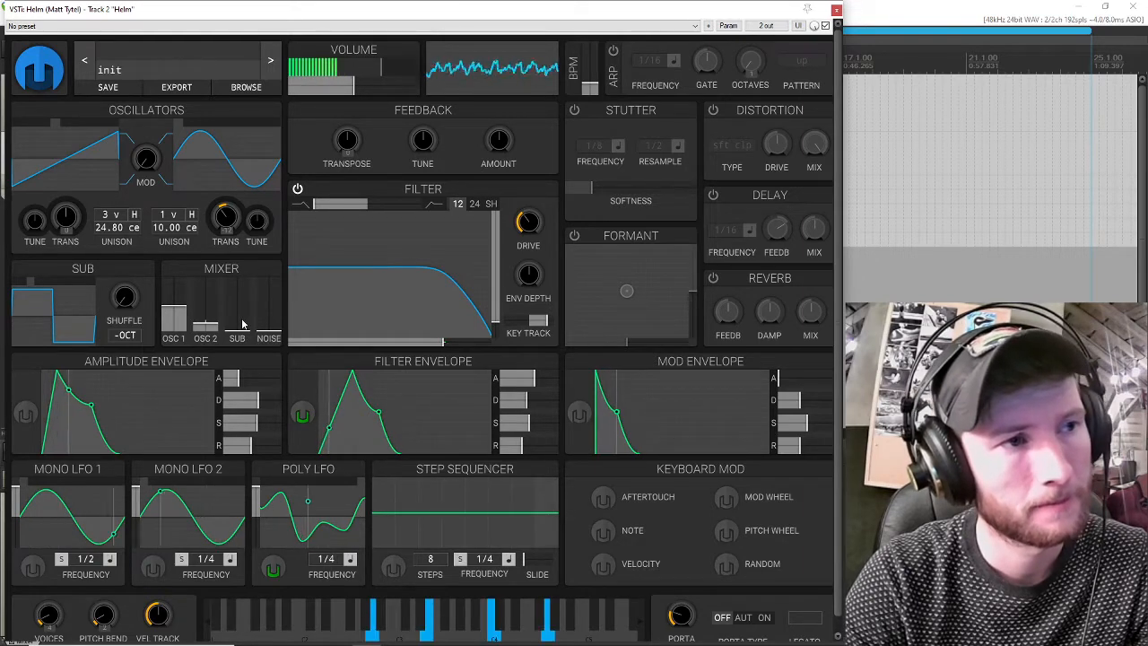
drag(490, 392, 501, 371)
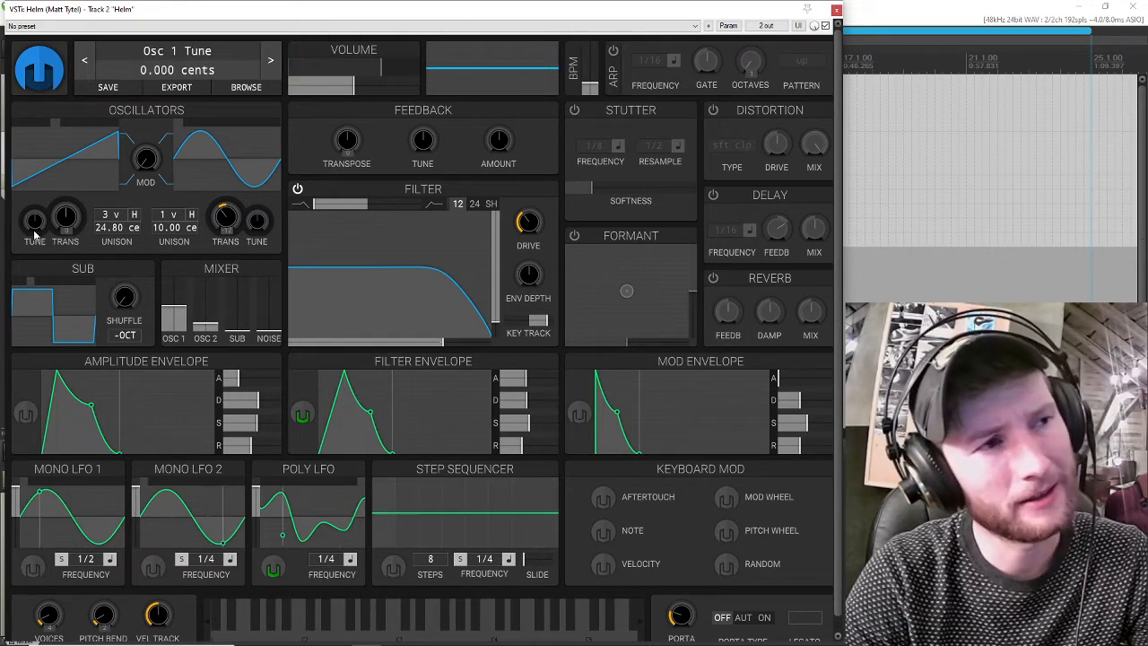
drag(34, 225, 33, 224)
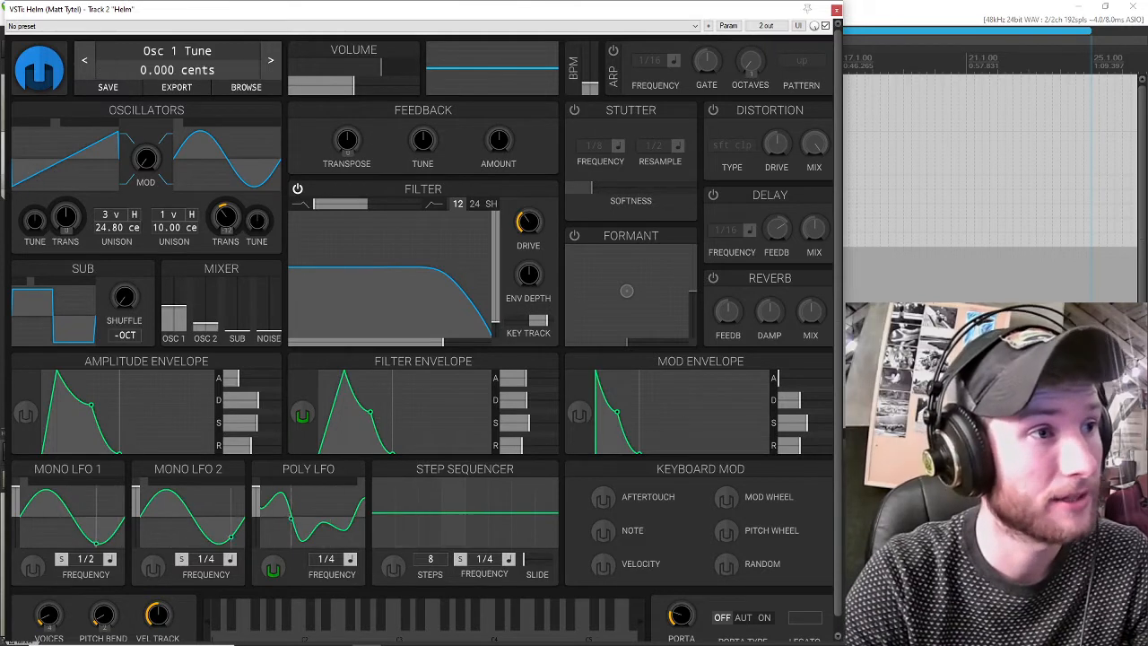
mouse_move(33, 222)
mouse_down()
mouse_move(33, 249)
mouse_move(33, 233)
mouse_up()
double_click(33, 221)
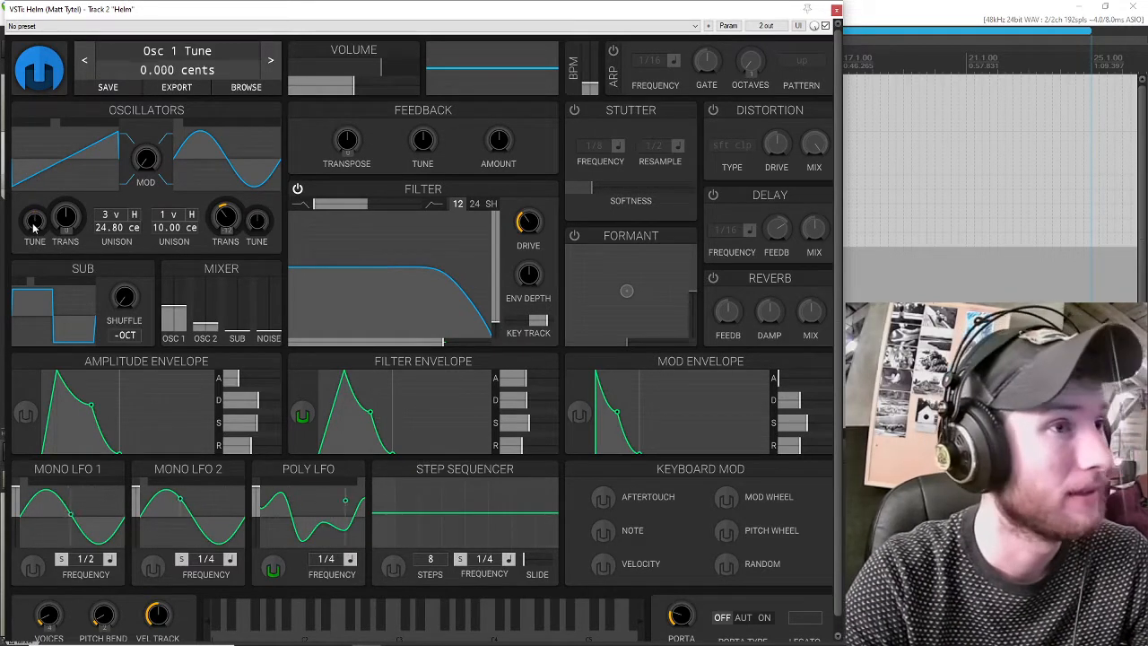
click(31, 568)
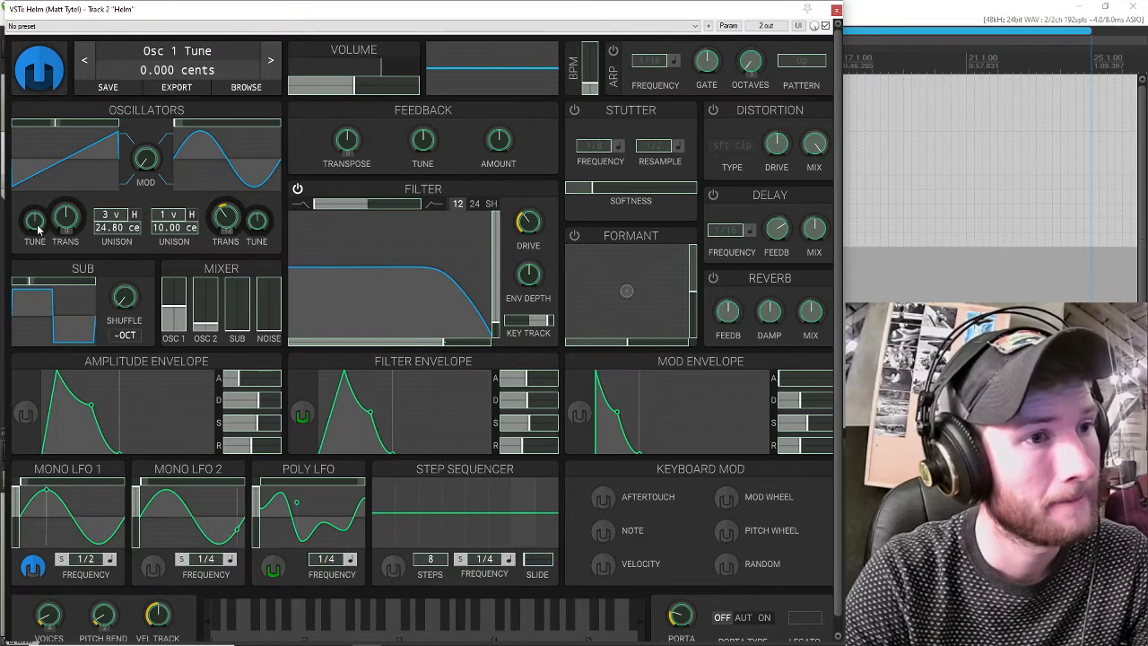
click(31, 571)
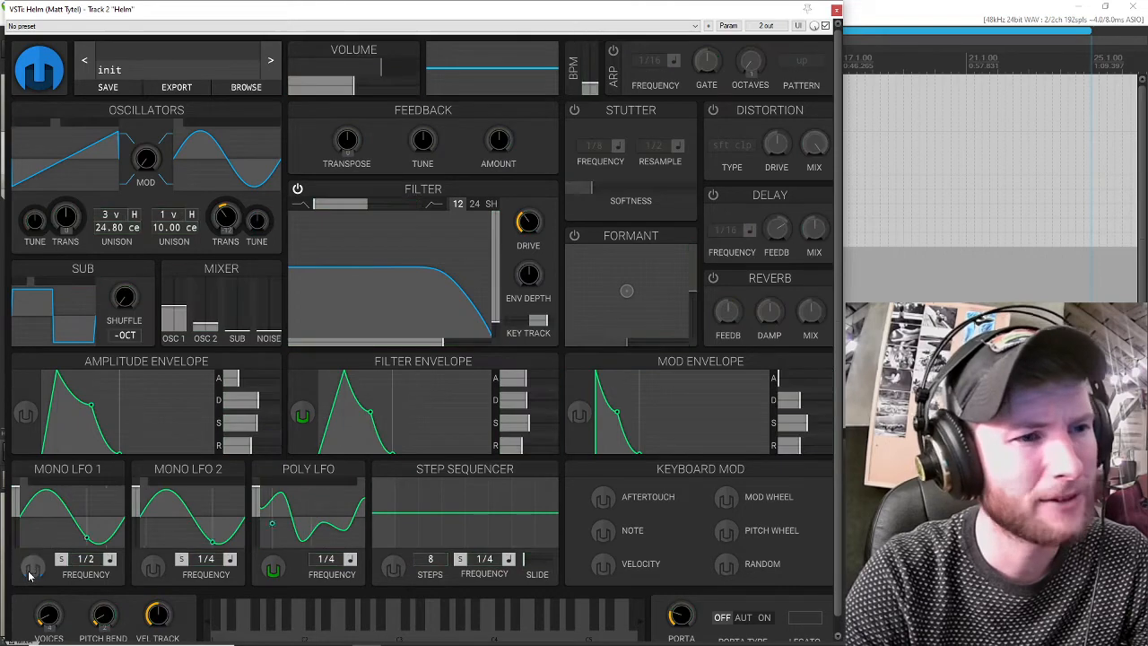
click(273, 569)
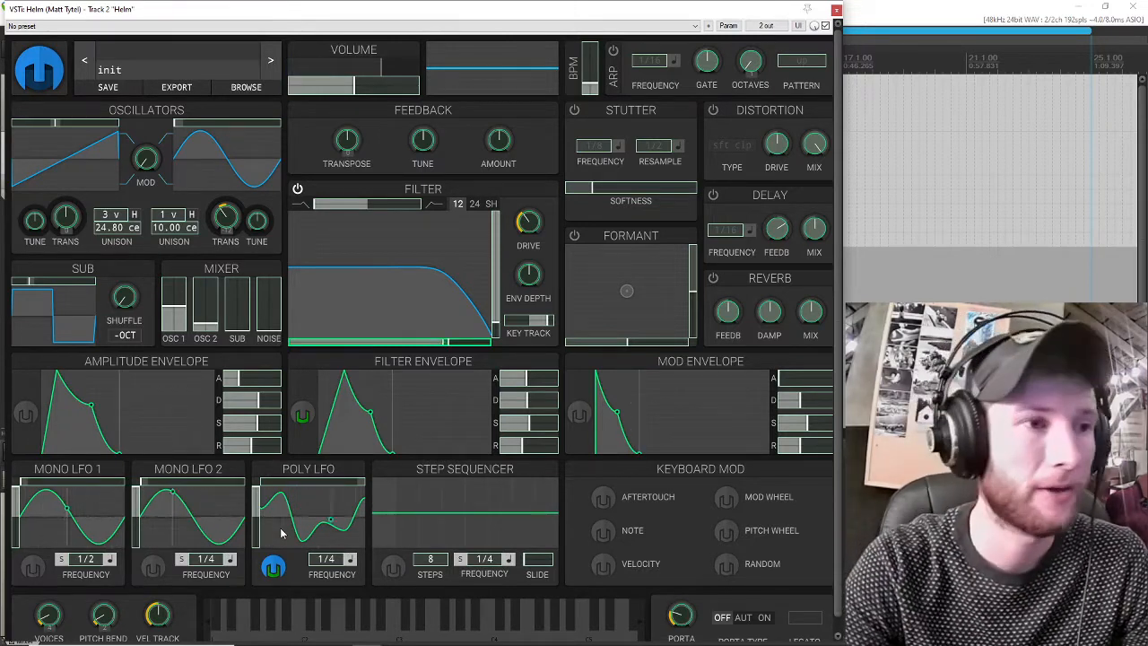
click(272, 567)
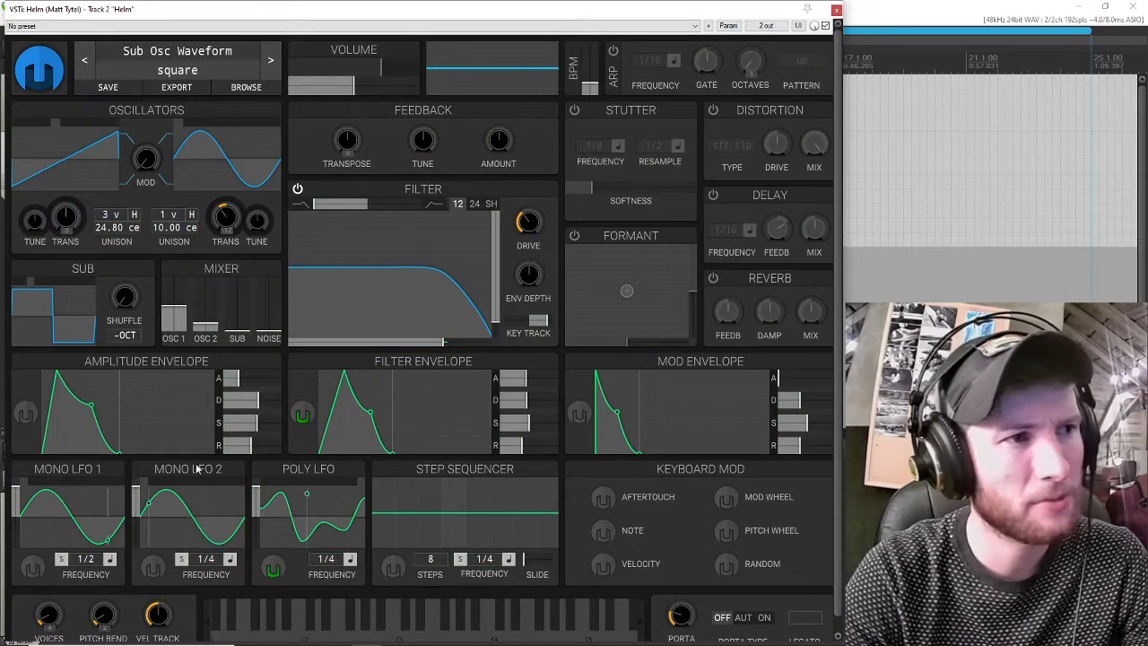
Assign the Poly LFO to modulate oscillator 1's tune by 14.40 cents, trying a stronger depth of 32.80 cents along the way.
click(268, 570)
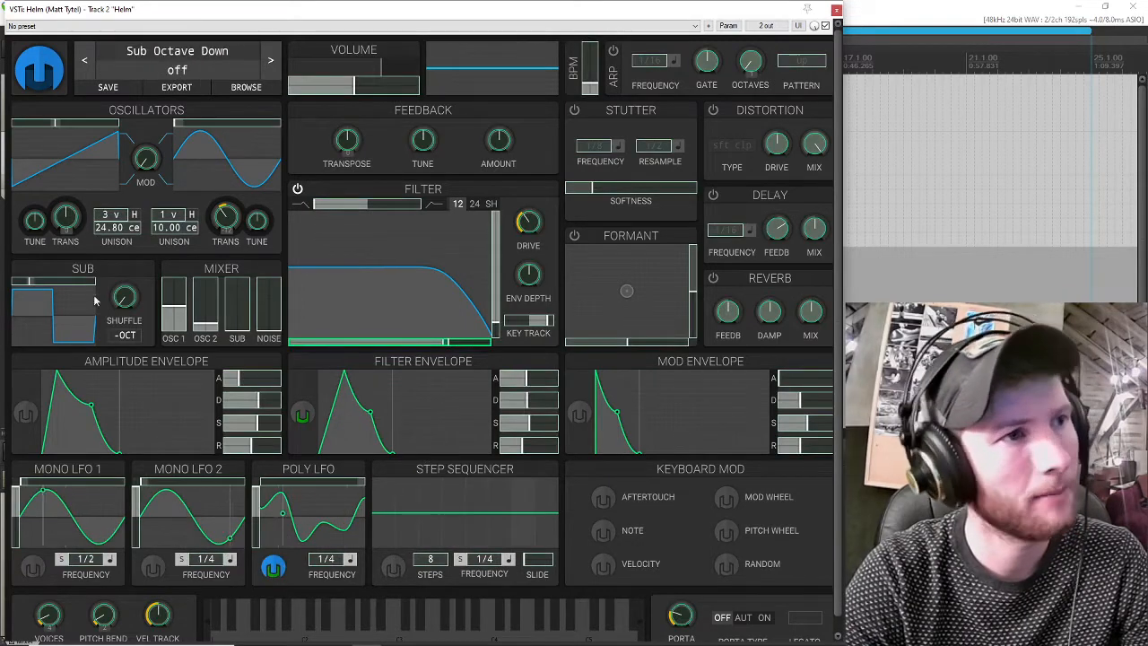
mouse_move(34, 220)
mouse_down()
mouse_move(34, 202)
mouse_move(32, 228)
mouse_up()
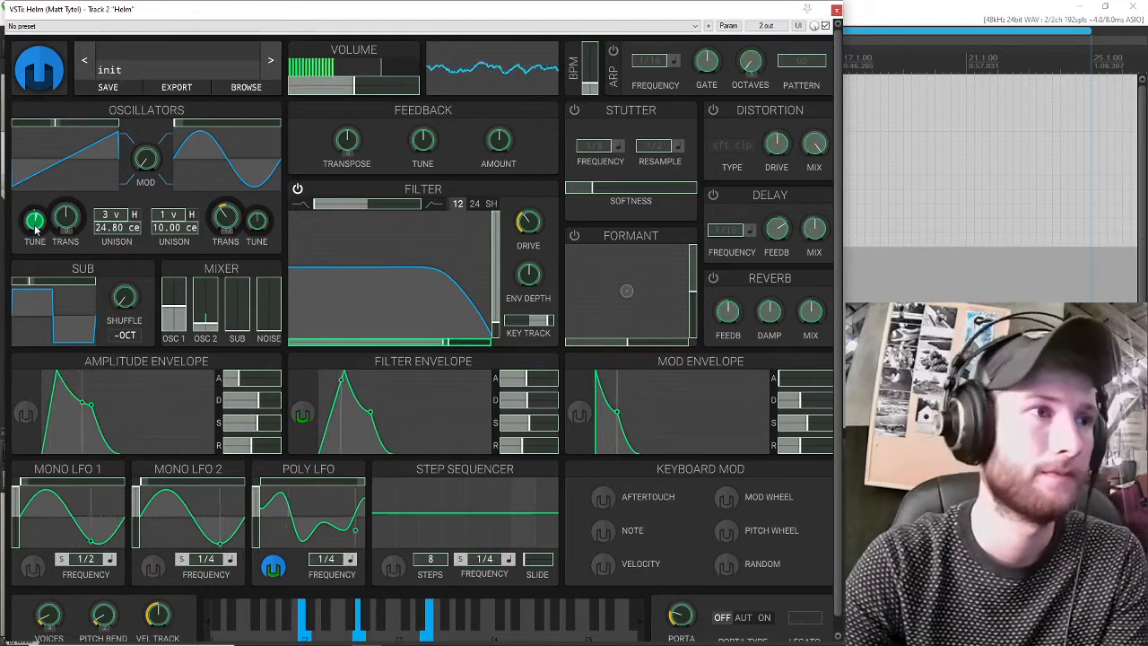
drag(34, 221, 34, 215)
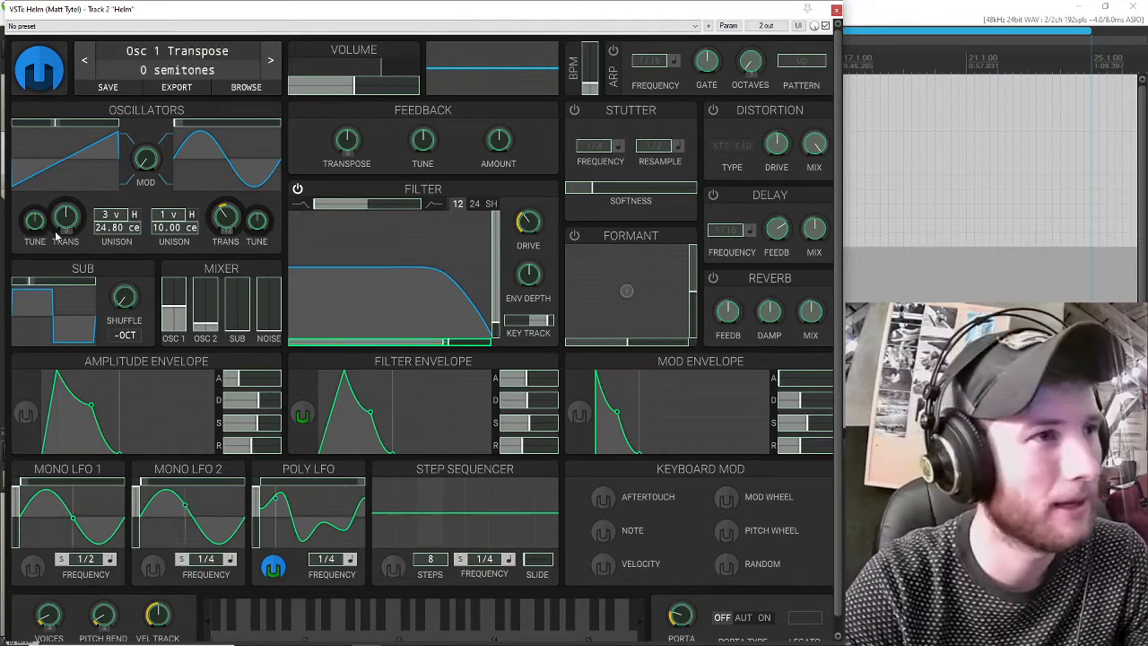
mouse_move(34, 221)
mouse_down()
mouse_move(34, 192)
mouse_move(35, 237)
mouse_move(36, 215)
mouse_up()
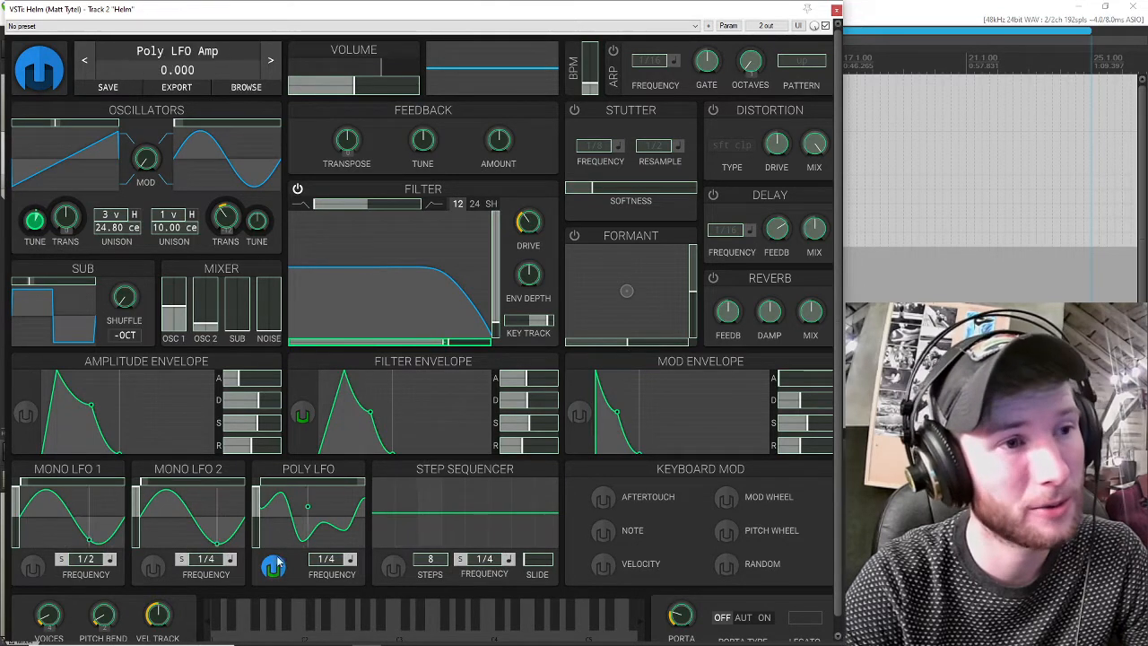
click(281, 572)
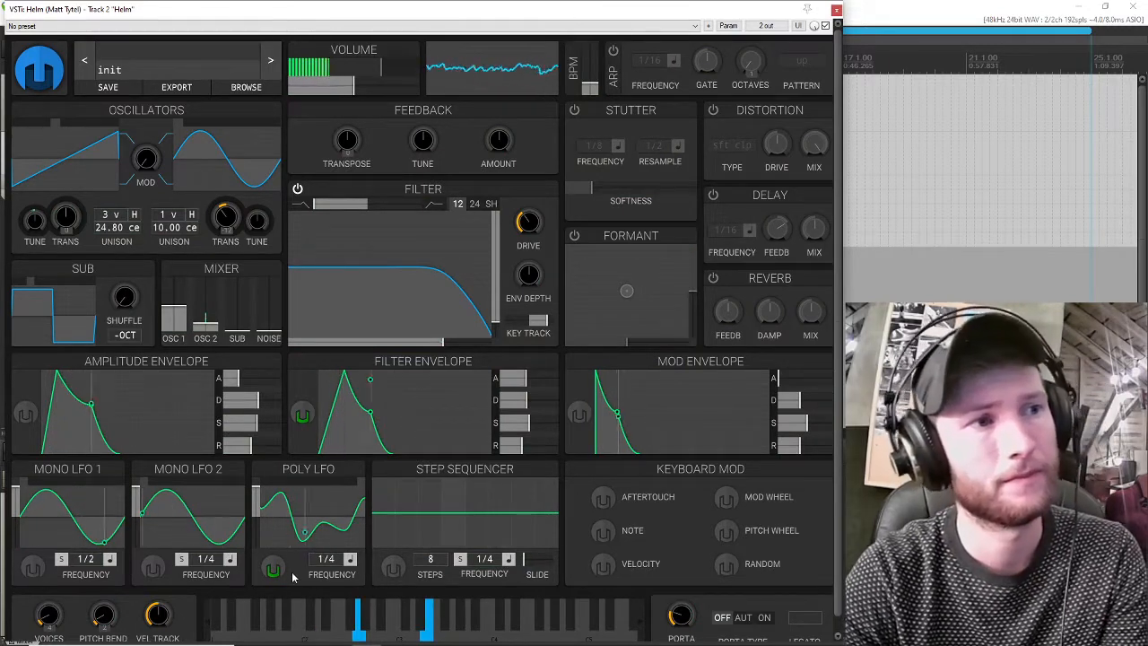
click(275, 569)
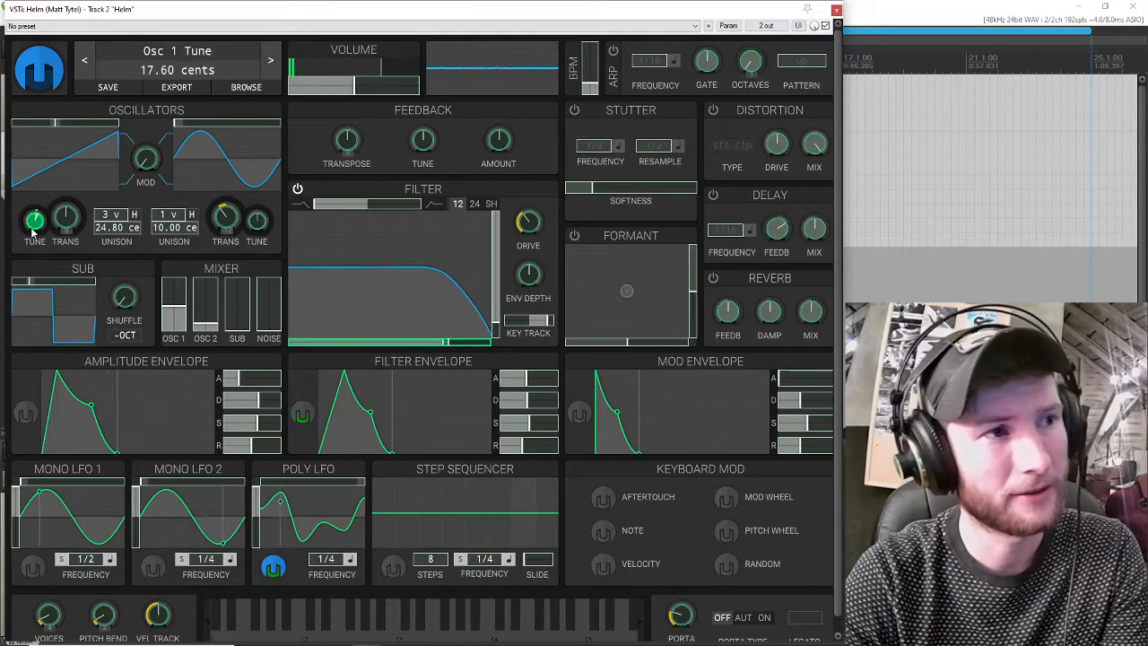
drag(34, 221, 34, 207)
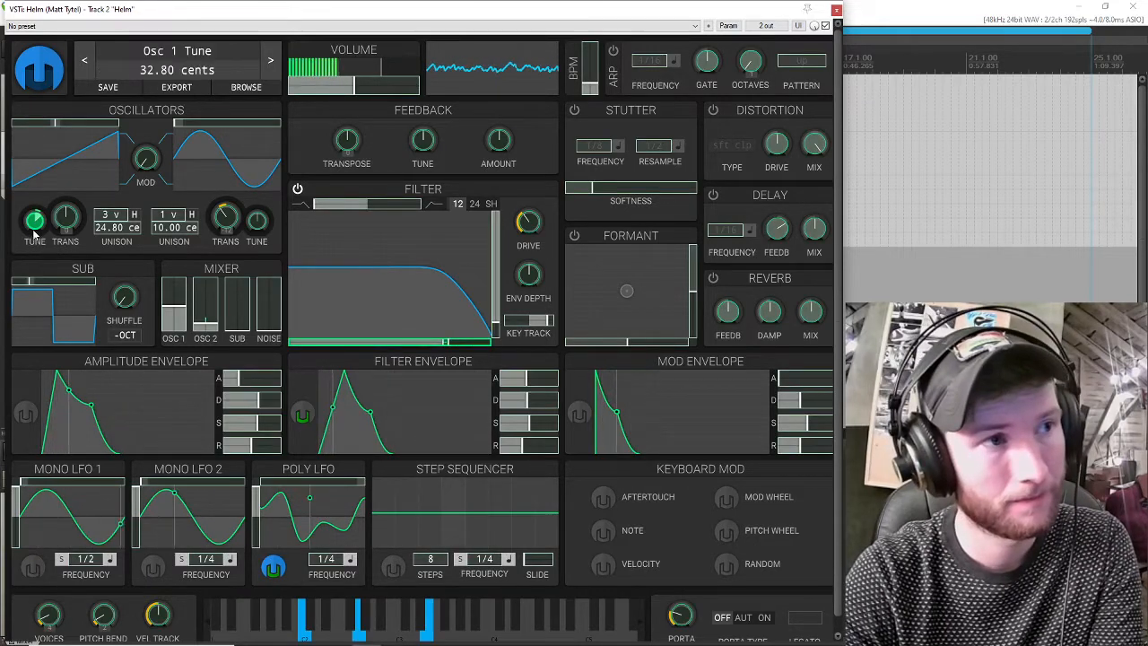
drag(33, 230, 52, 262)
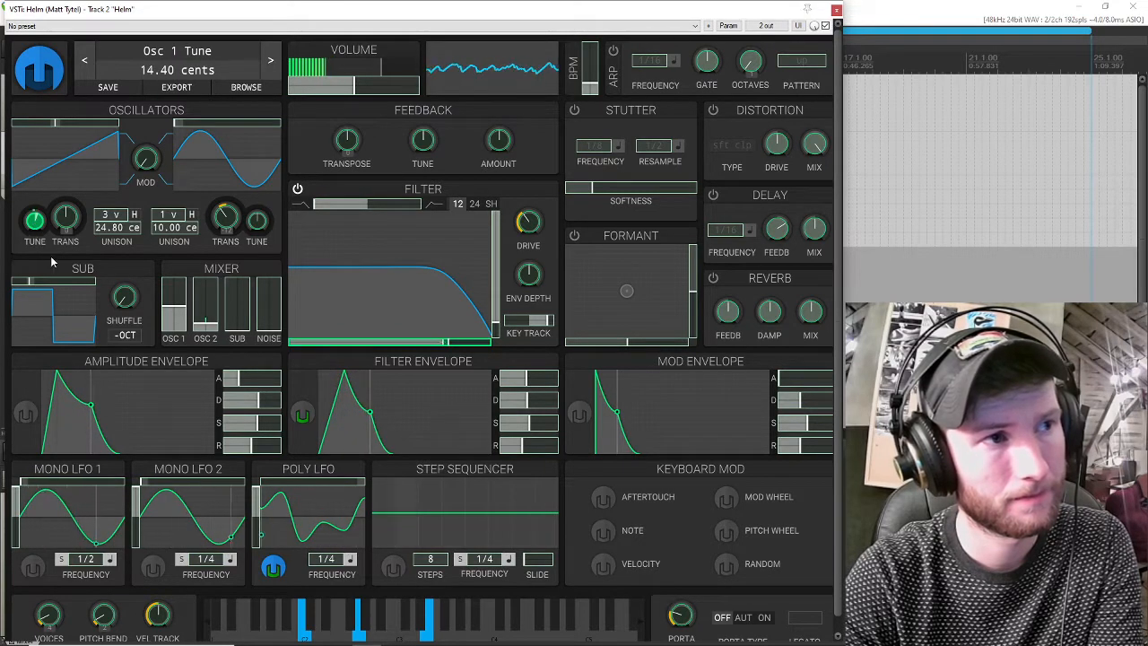
click(272, 565)
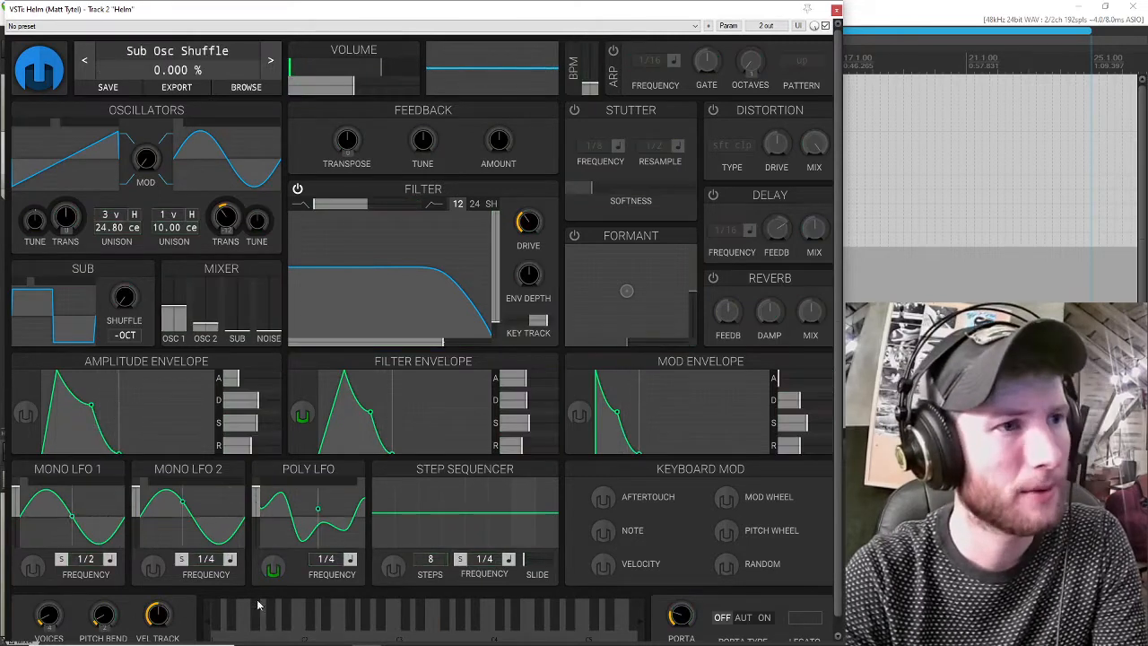
Assign the Poly LFO to modulate oscillator 1's unison detune by 16.00 cents and set the LFO's frequency to 1/2.
click(275, 572)
drag(118, 228, 119, 206)
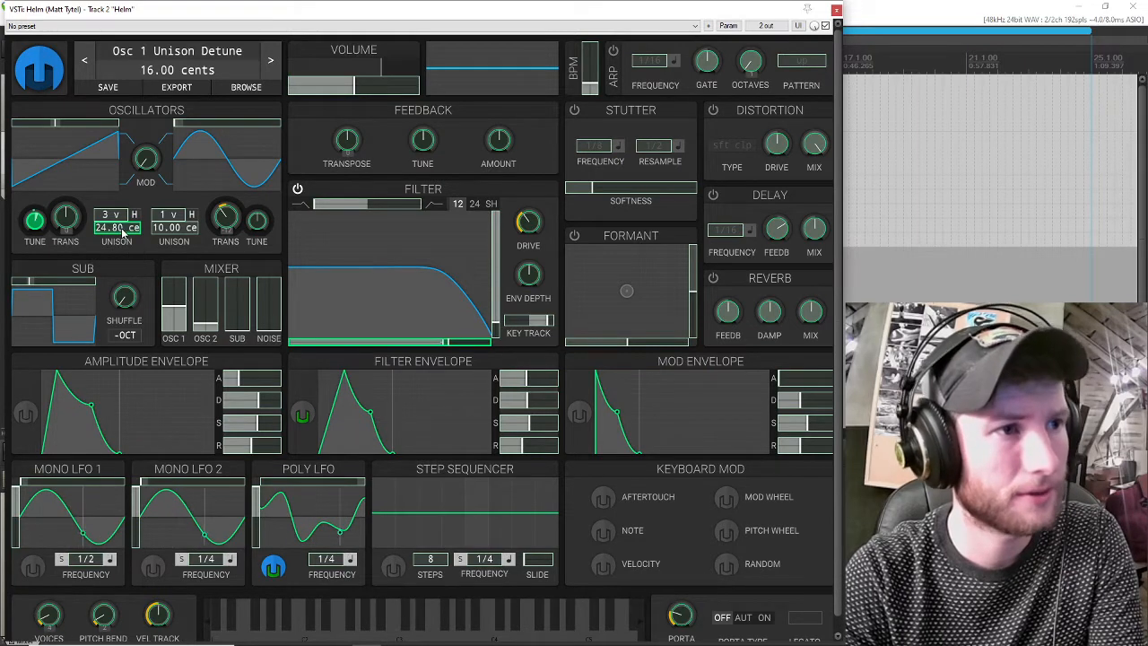
click(274, 569)
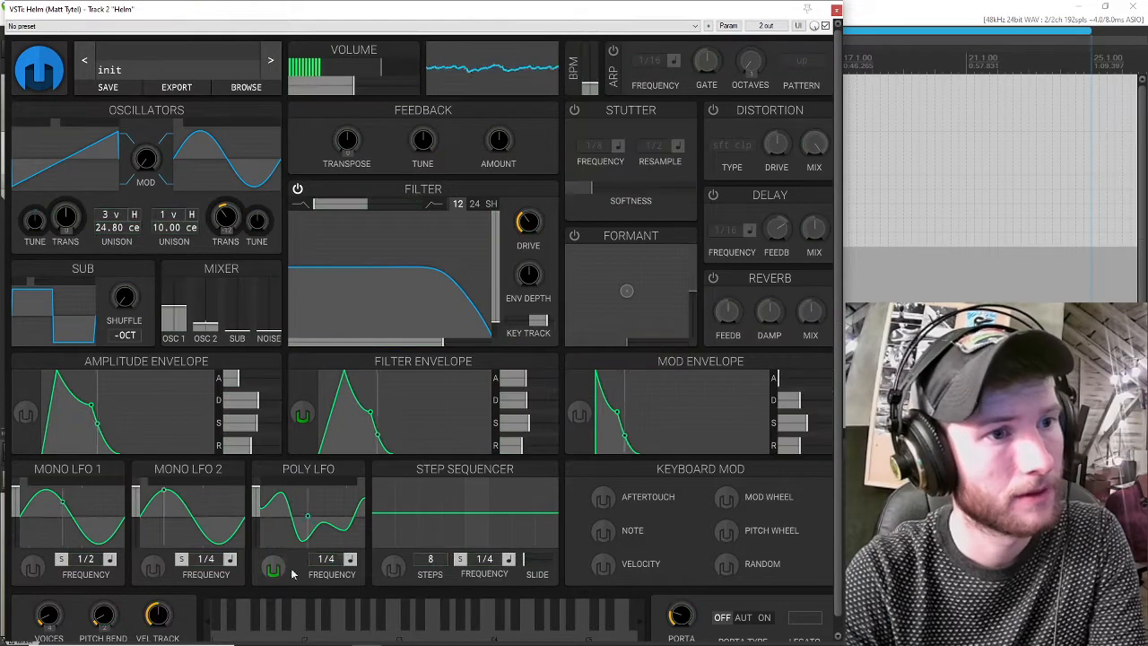
drag(327, 561, 327, 568)
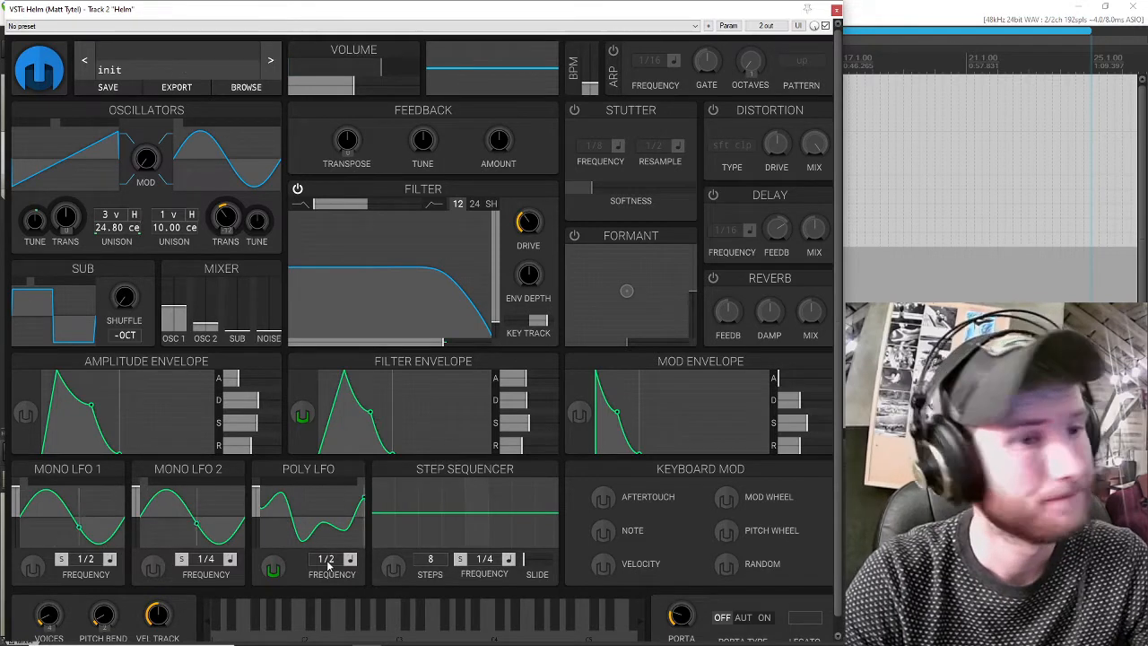
Set the cross modulation between the two oscillators to 2.800 %.
mouse_move(251, 375)
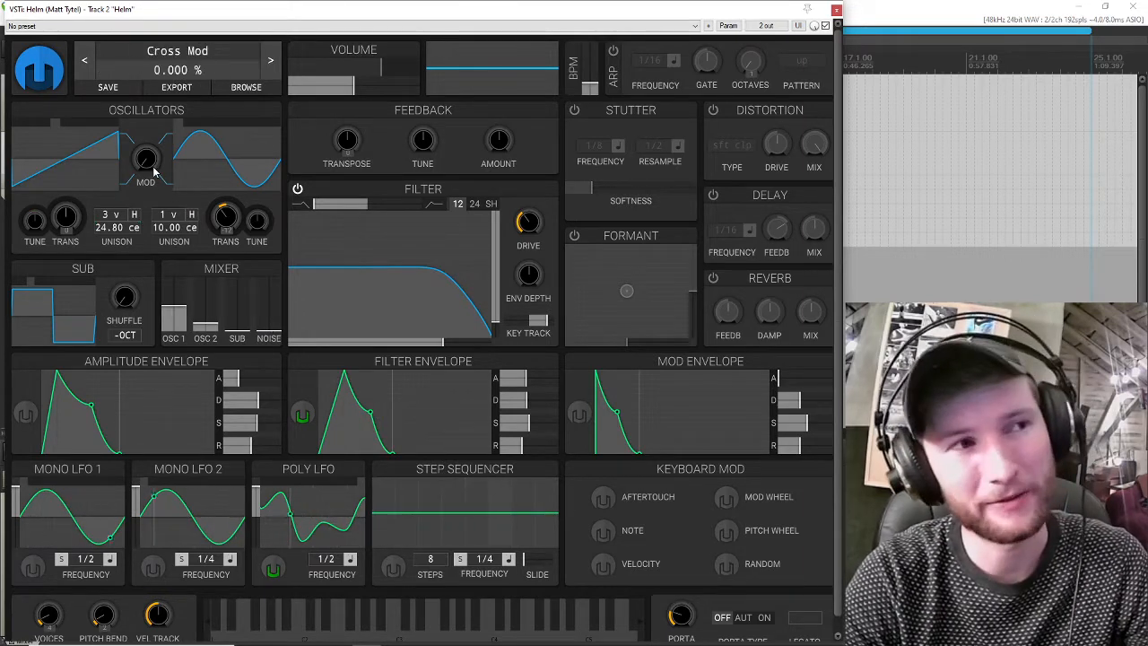
click(152, 568)
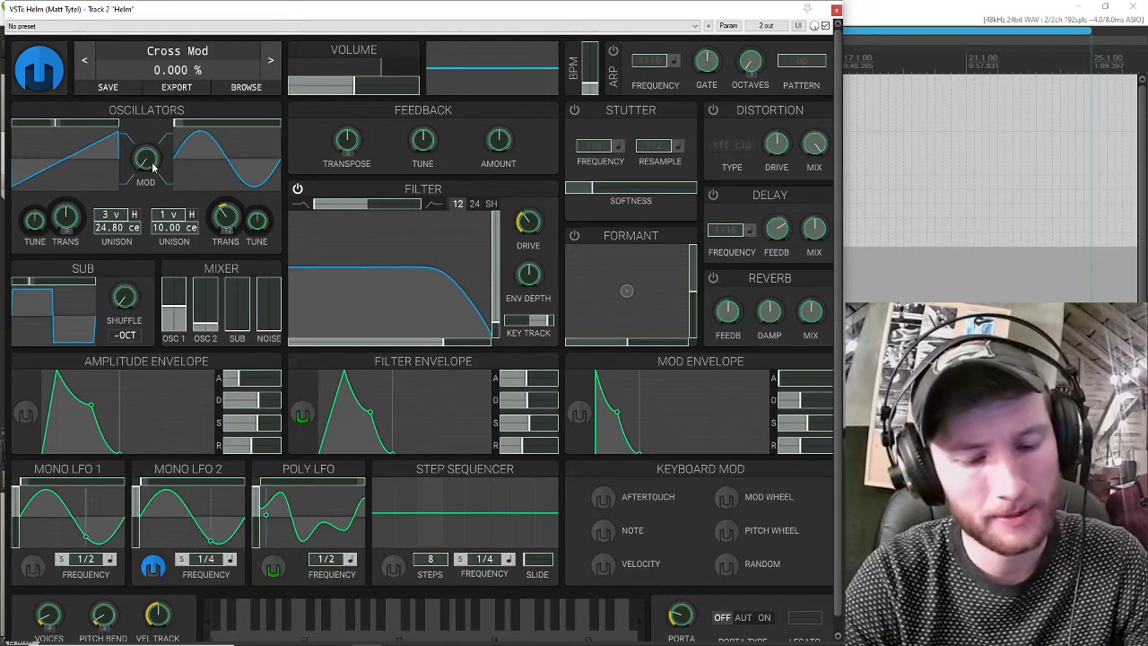
click(150, 572)
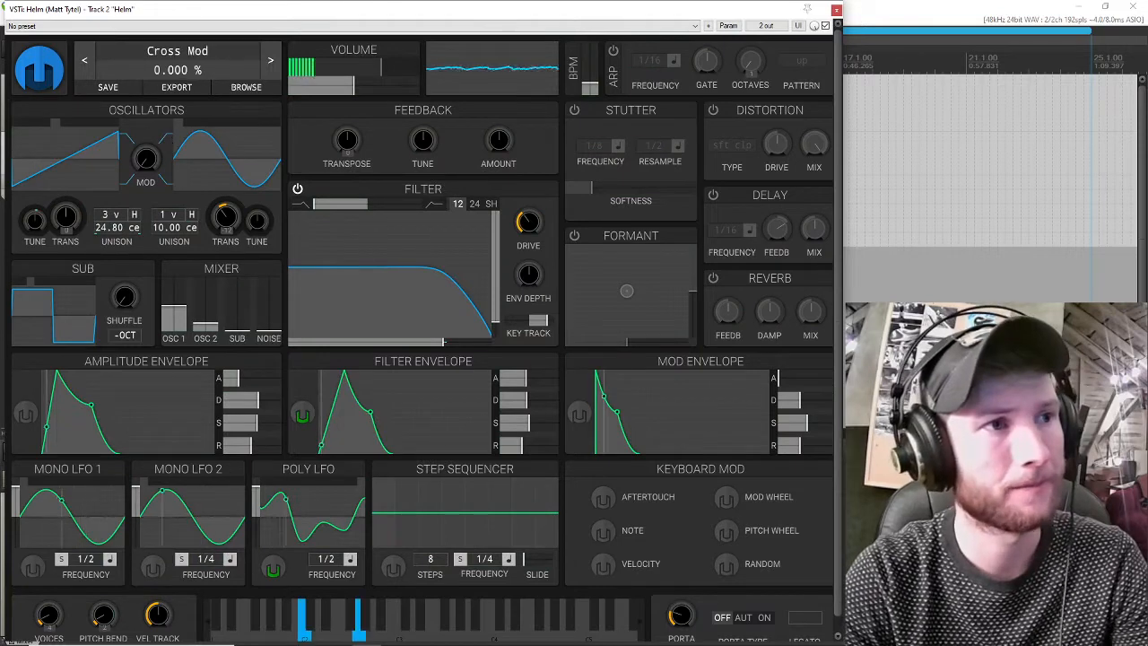
mouse_move(145, 158)
mouse_down()
mouse_move(145, 107)
mouse_move(155, 173)
mouse_up()
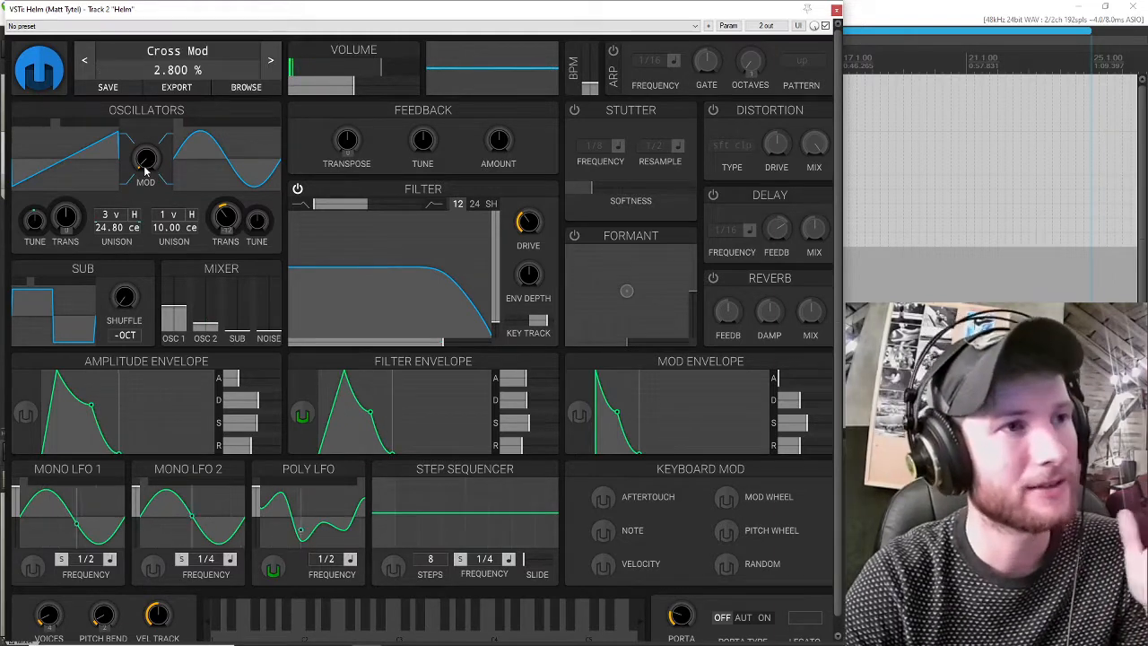
Try a stronger cross modulation of 16.80 % and check the Poly LFO's modulation depth on oscillator 1's tune.
drag(146, 168, 147, 158)
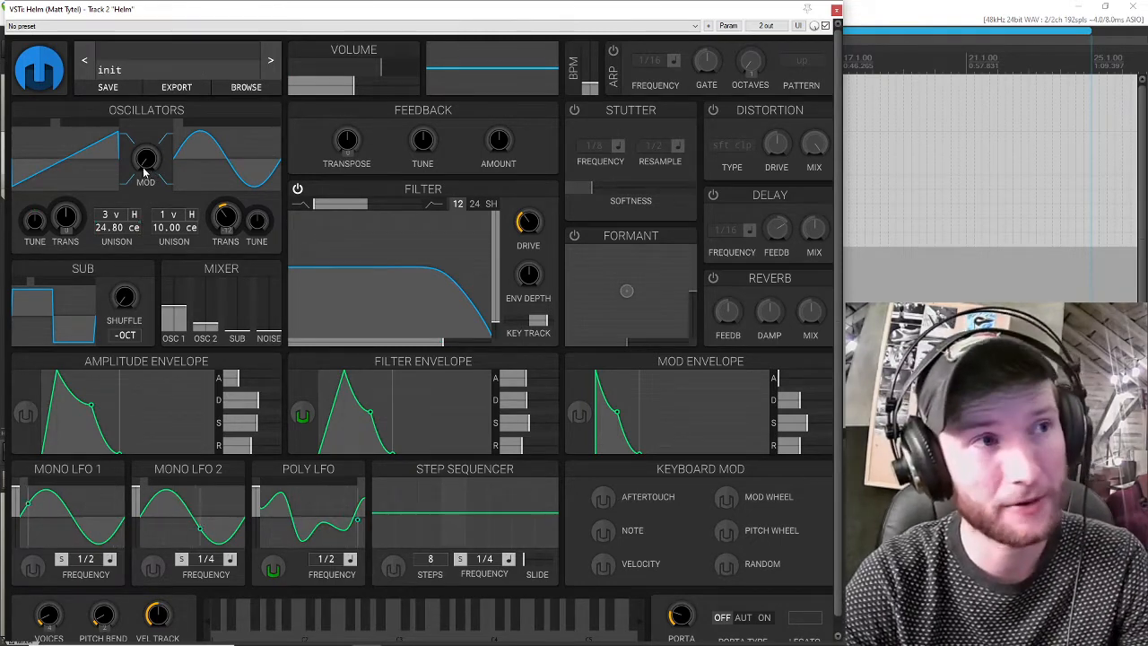
drag(145, 172, 144, 165)
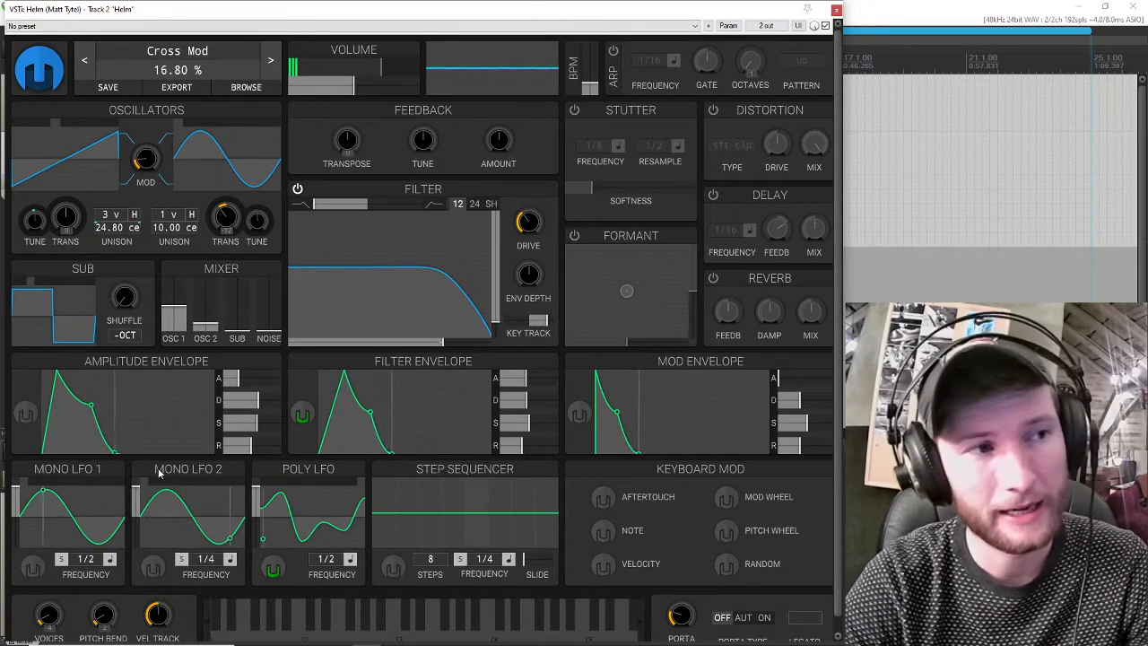
click(273, 567)
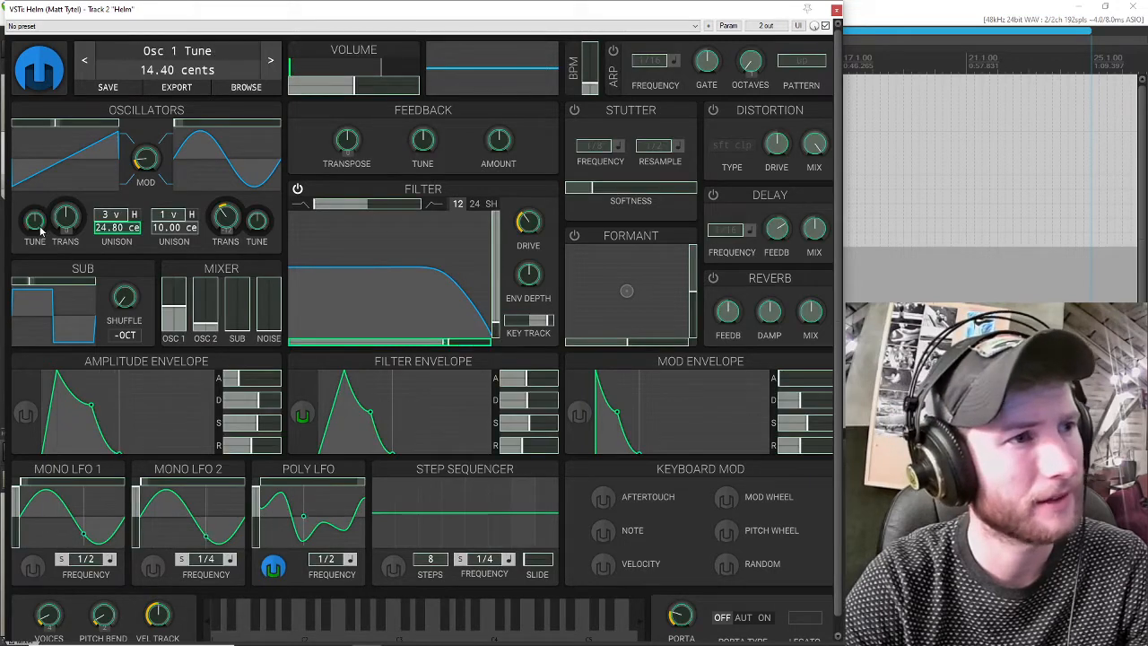
click(277, 570)
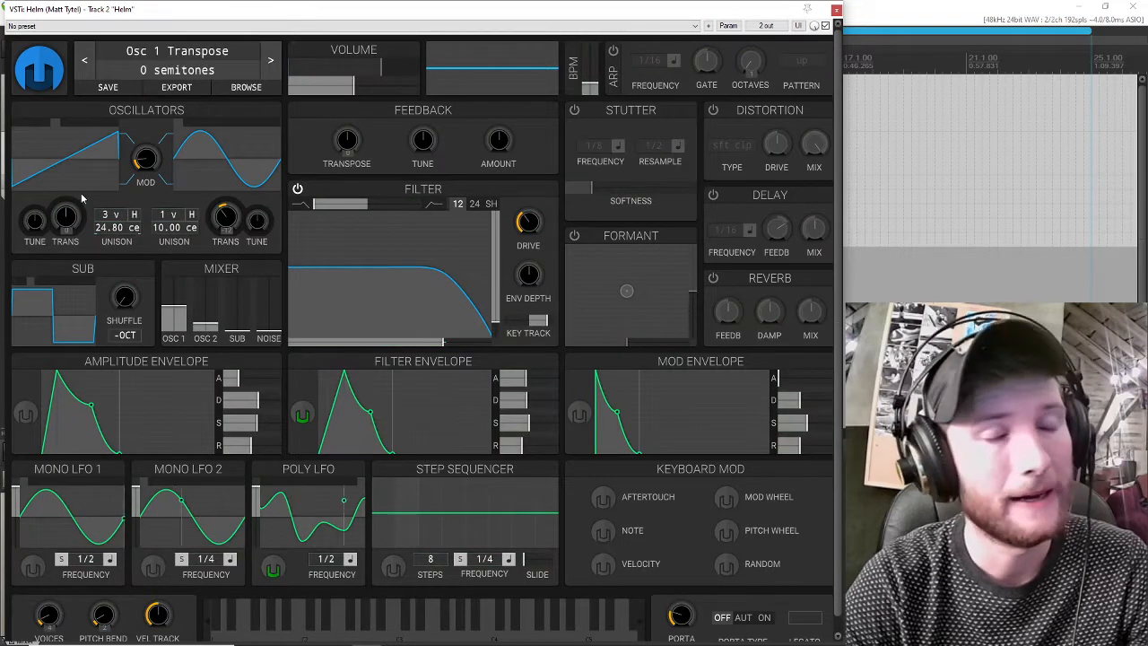
Turn the base cross modulation down and modulate it with Mono LFO 2 by 4.000 % at a frequency of 1/1.
drag(150, 170, 150, 174)
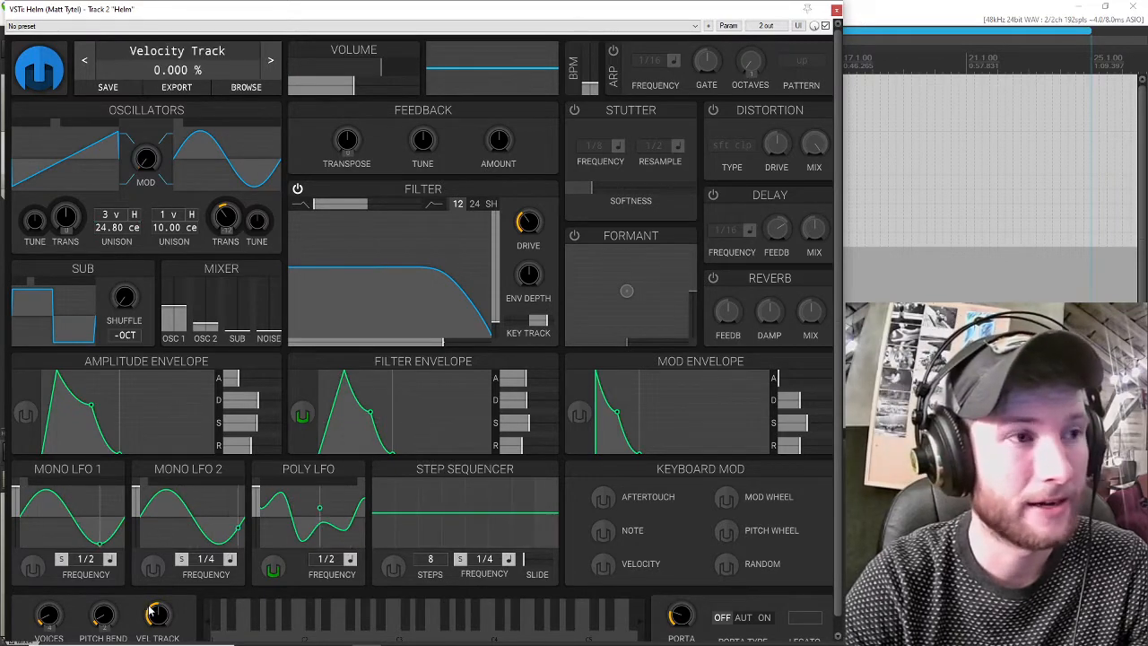
drag(152, 567, 145, 159)
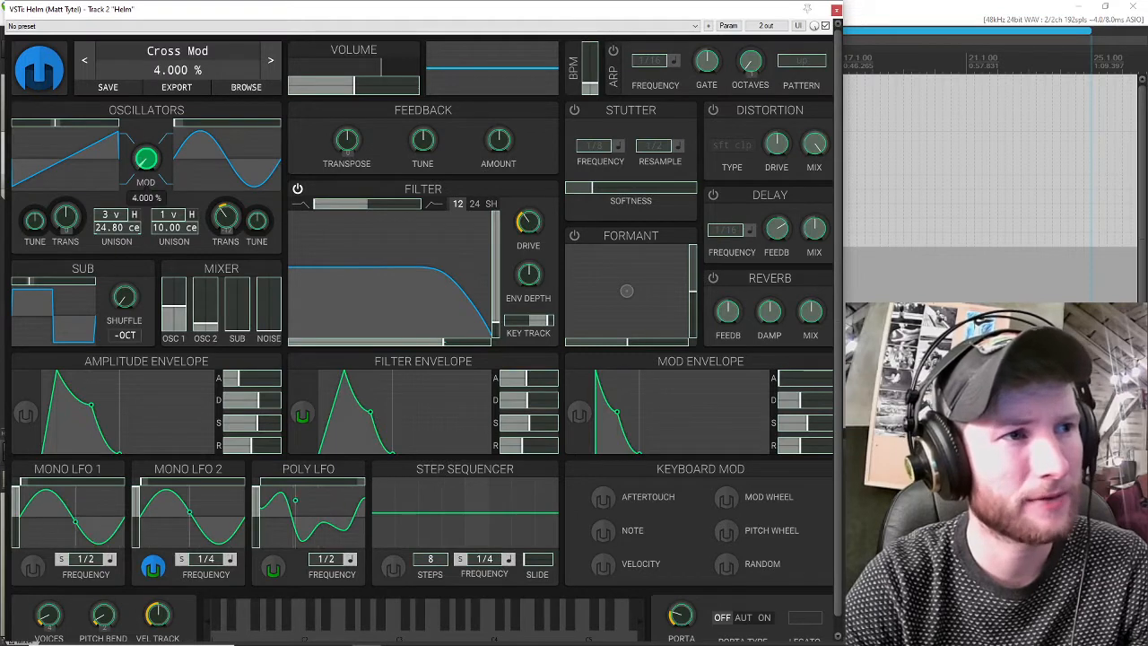
click(153, 568)
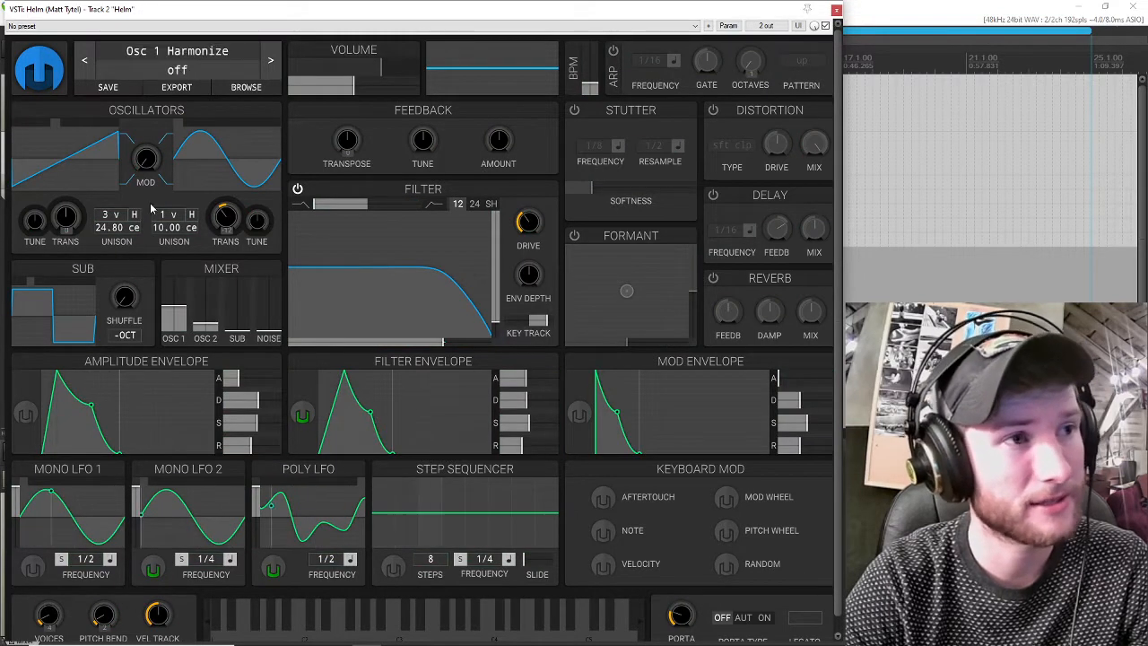
drag(206, 560, 205, 570)
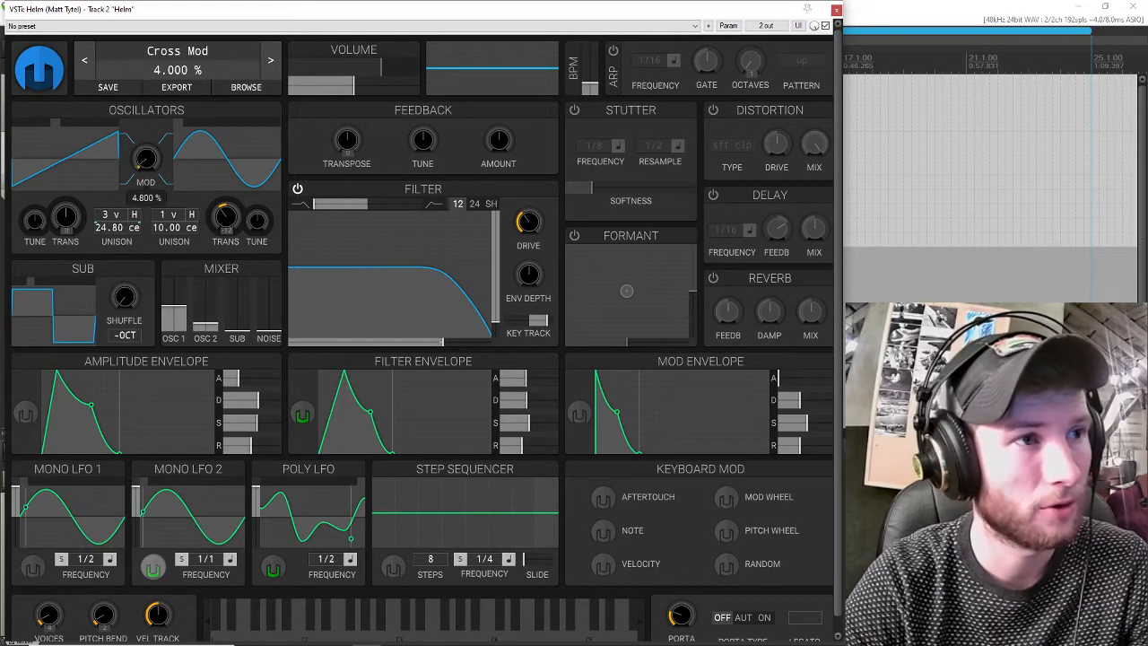
Raise the base cross modulation between the oscillators and set the oscillator feedback amount to -35.2 %.
drag(145, 160, 145, 155)
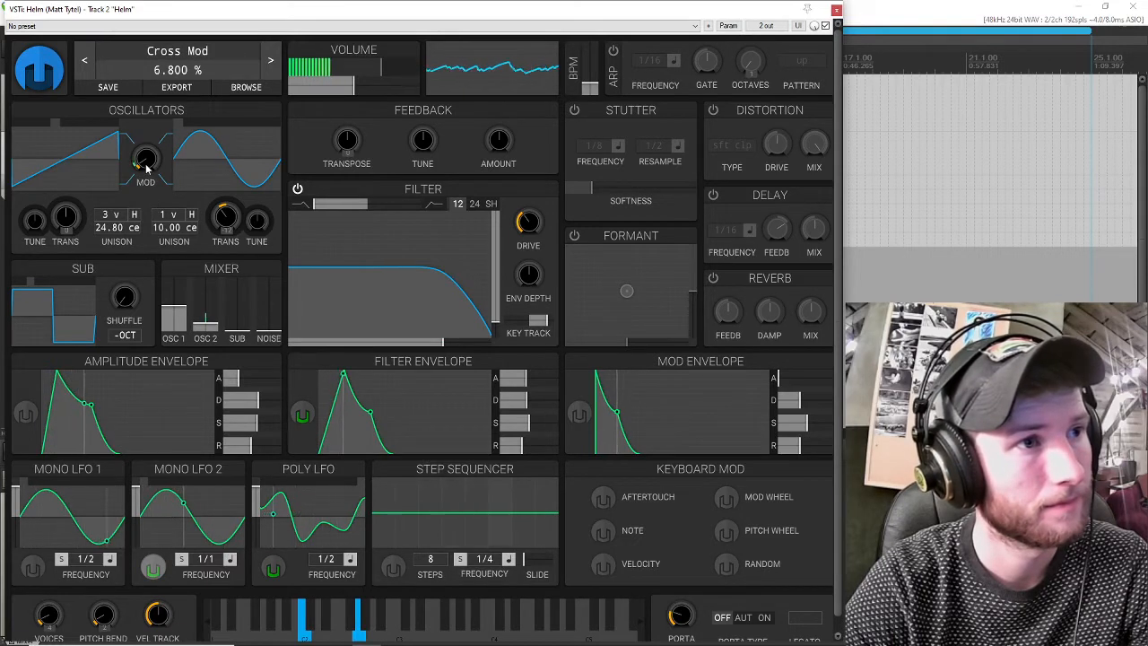
mouse_move(146, 169)
mouse_down()
mouse_move(145, 153)
mouse_move(145, 166)
mouse_up()
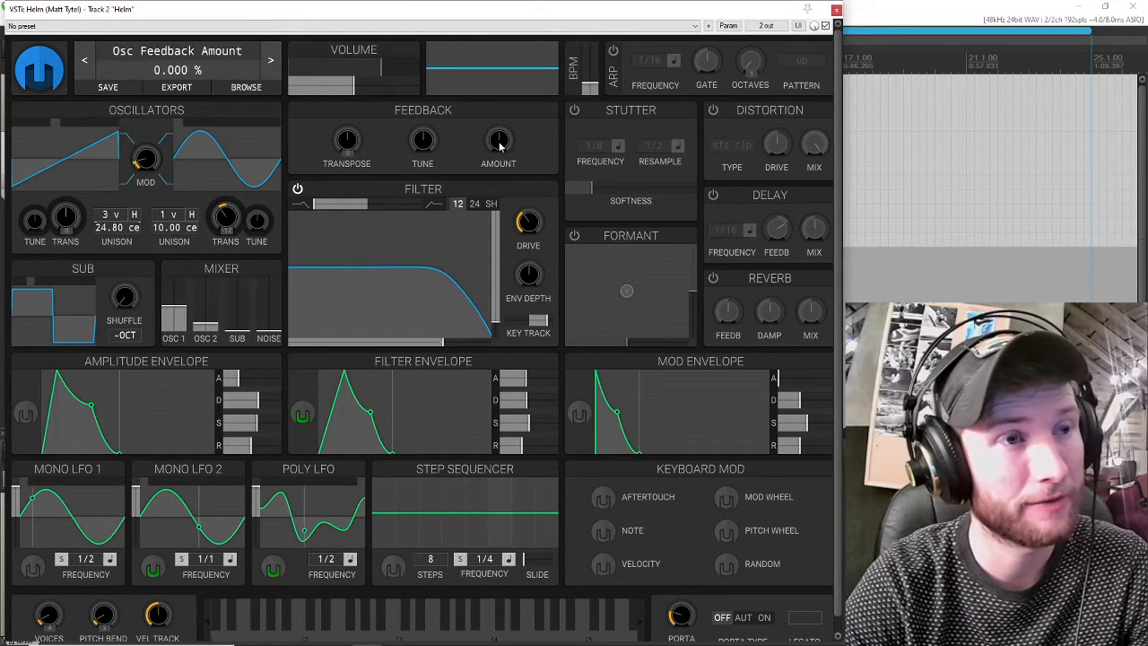
drag(501, 141, 501, 178)
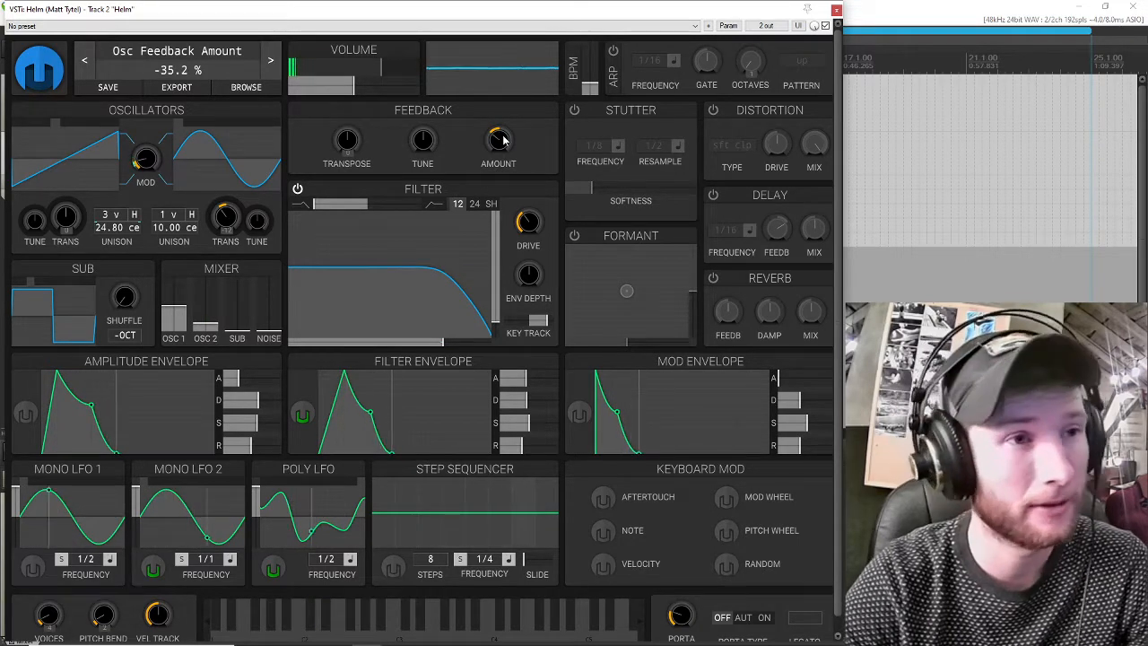
Set the Poly LFO's modulation of the filter cutoff to 4.490 semitones.
click(273, 568)
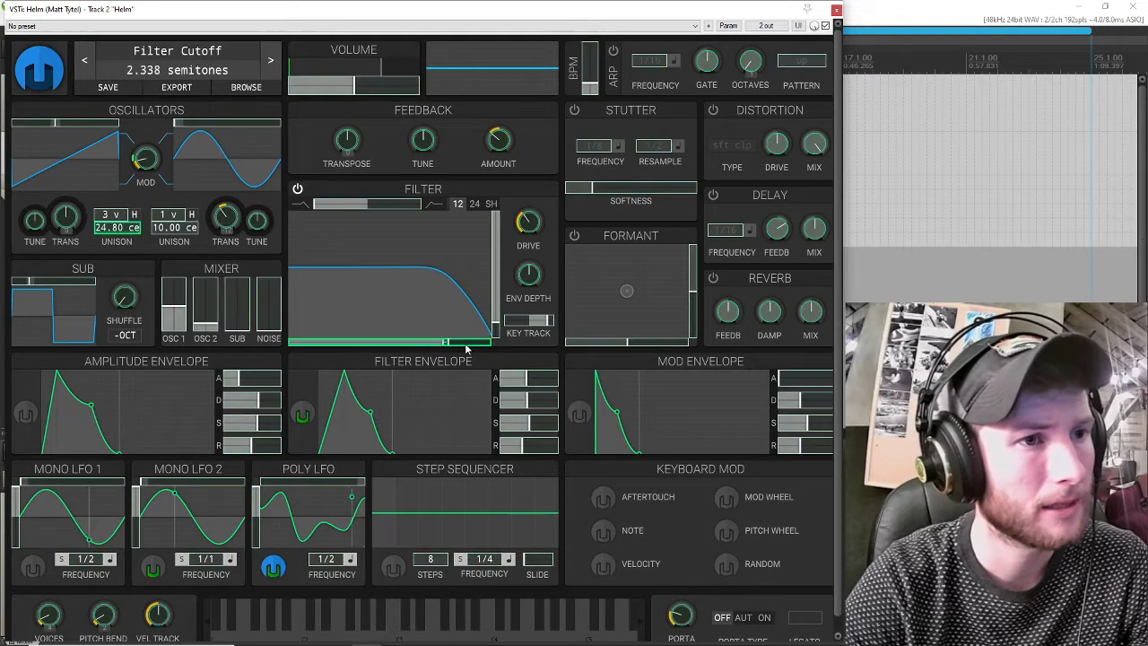
drag(448, 344, 465, 344)
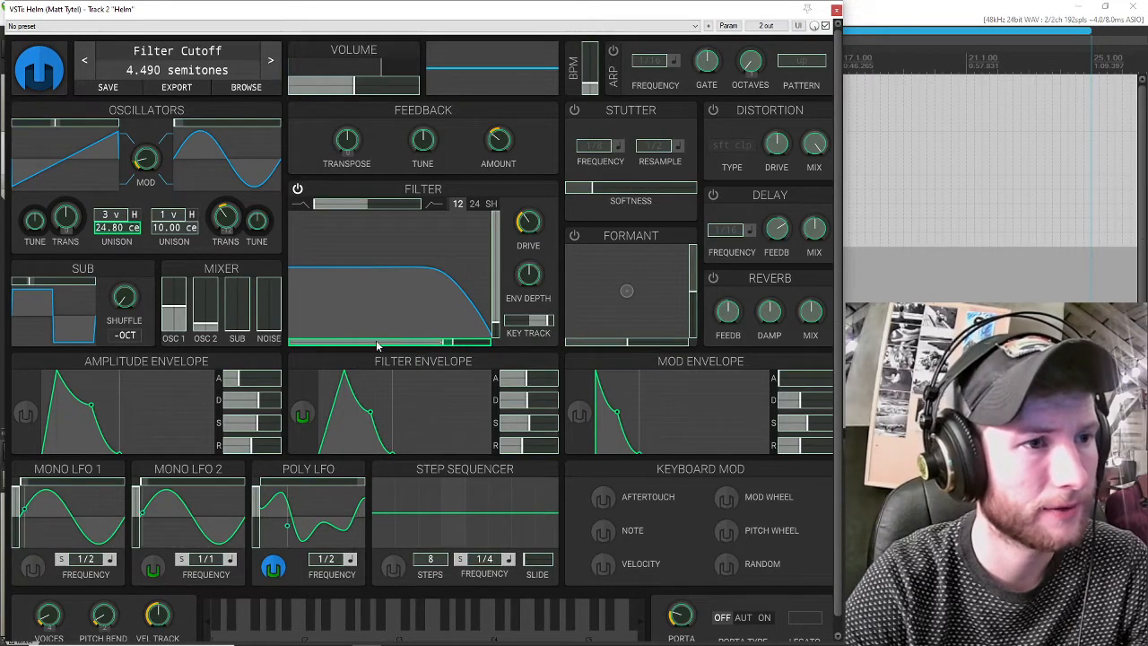
click(274, 569)
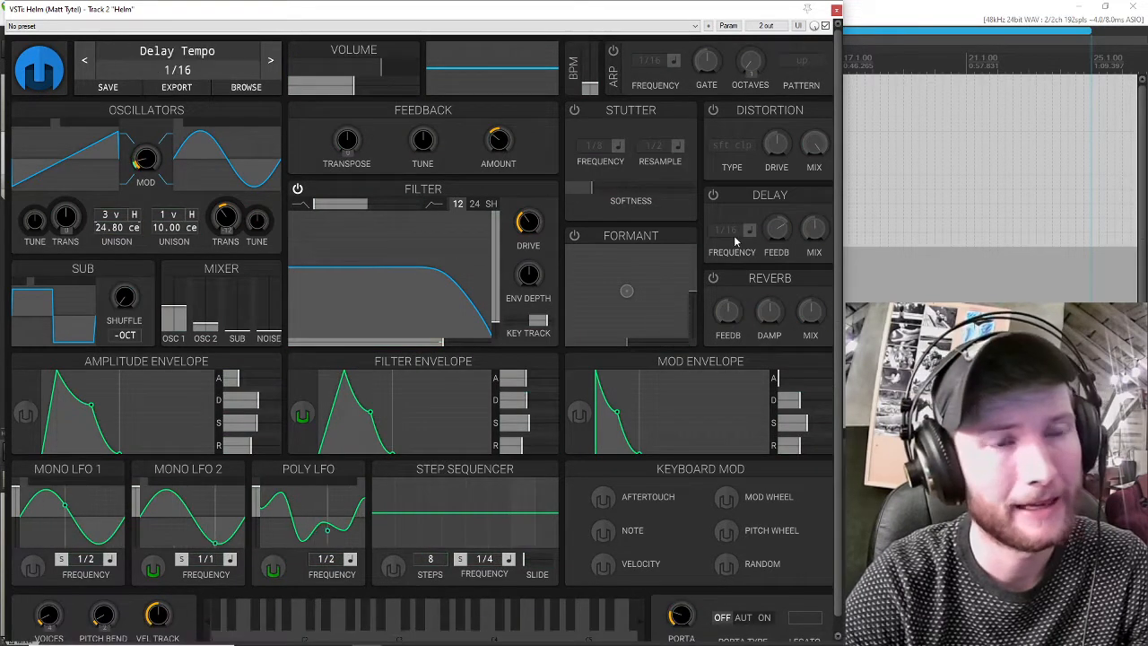
Turn on soft-clip distortion with a drive of 3.360 dB, and fine-tune the filter with a slightly lower cutoff.
click(712, 109)
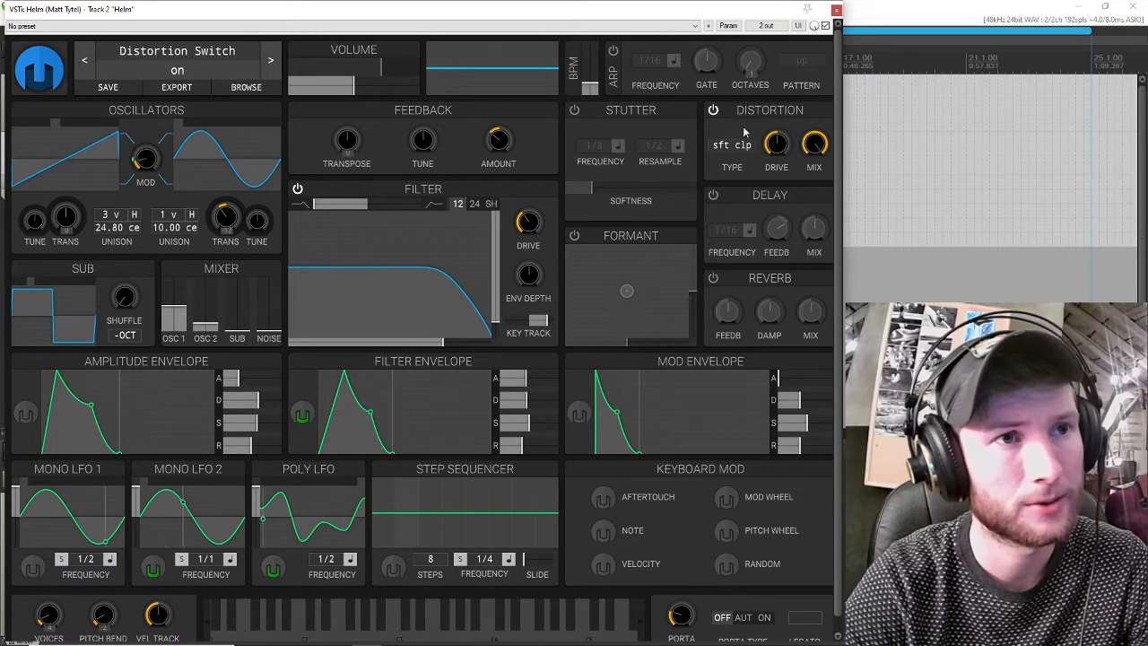
drag(776, 144, 779, 154)
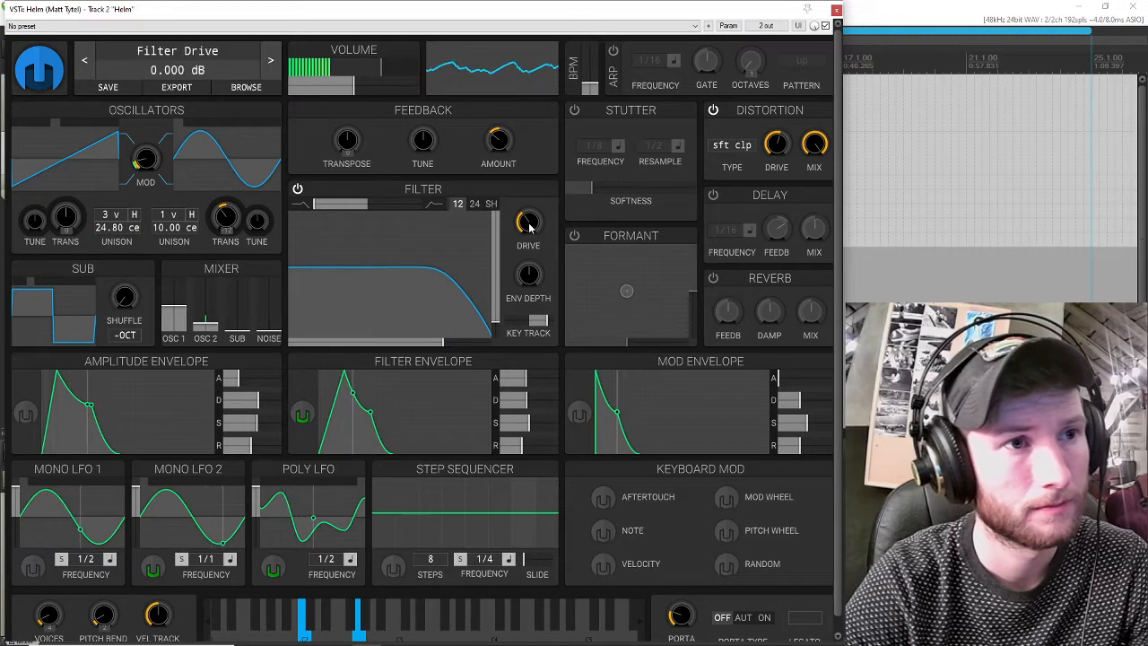
drag(528, 221, 528, 229)
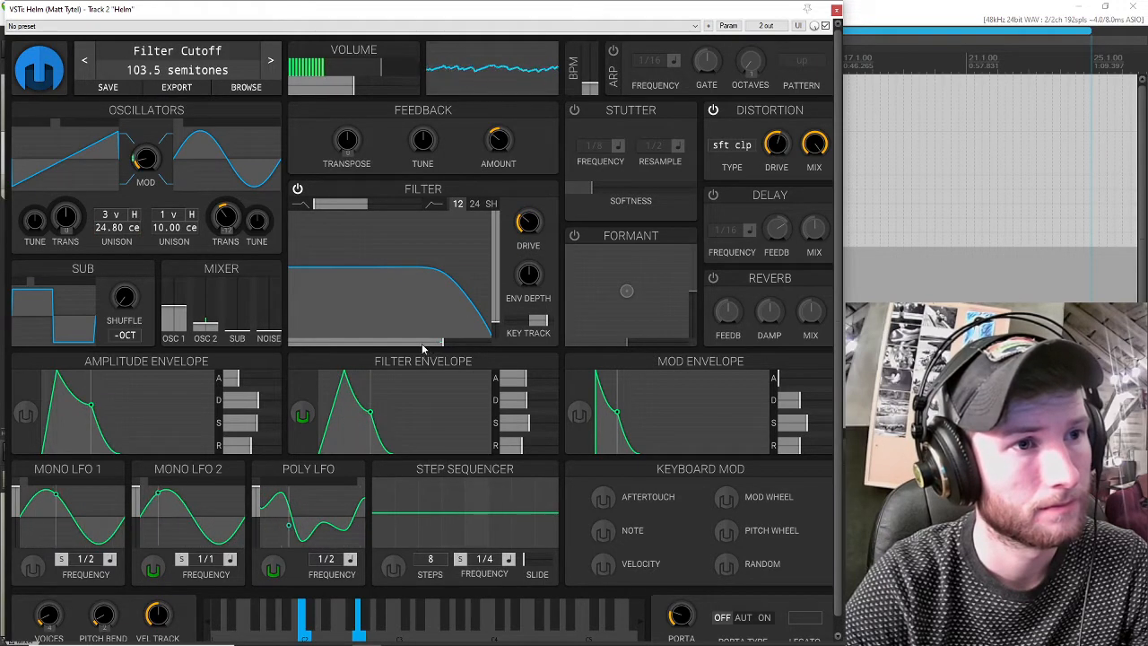
mouse_move(428, 345)
mouse_down()
mouse_move(415, 344)
mouse_move(431, 344)
mouse_up()
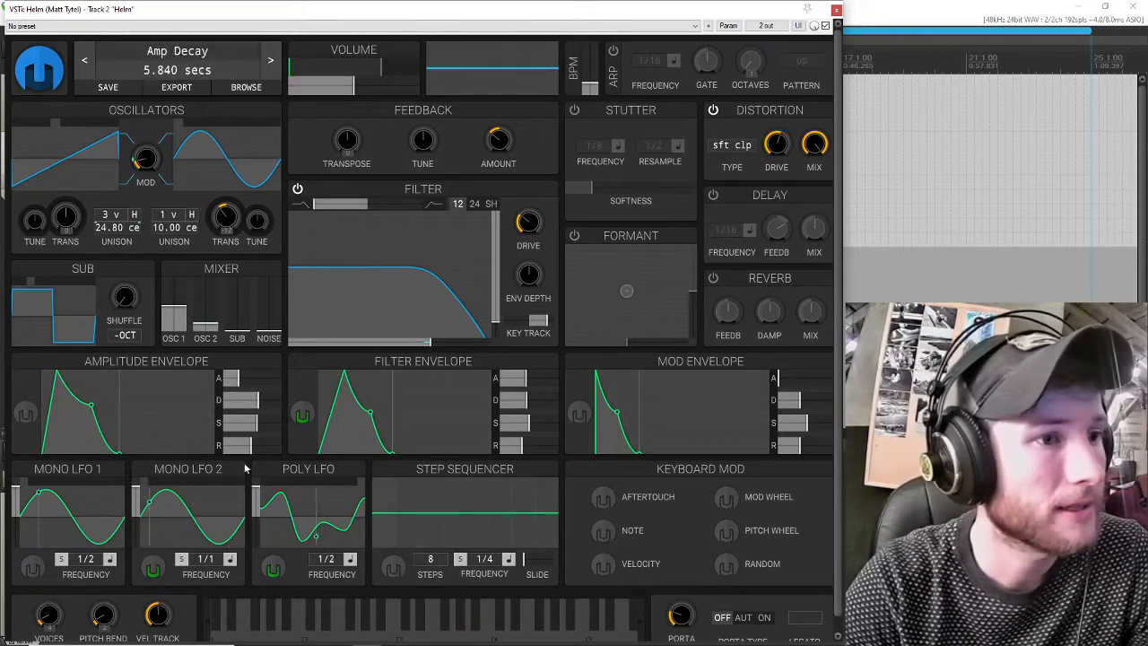
Check the Poly LFO's modulation depth on oscillator 1's unison detune.
click(273, 567)
double_click(117, 229)
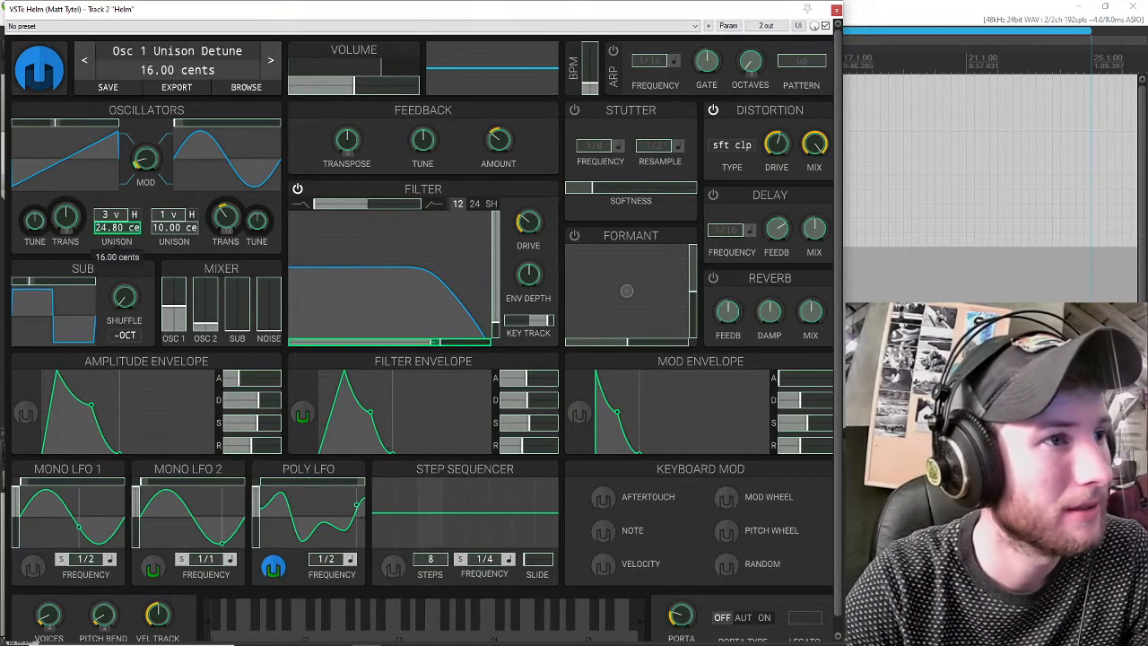
click(273, 567)
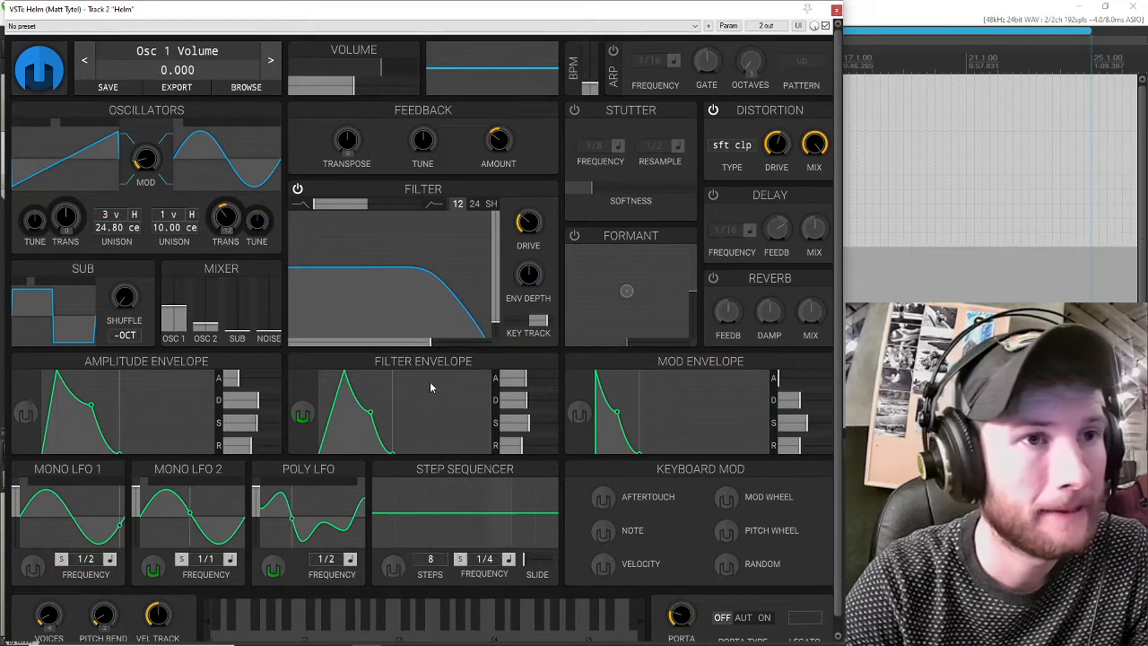
Turn on the reverb with less damping and a wetter mix, and lengthen the amplitude envelope's decay.
click(712, 278)
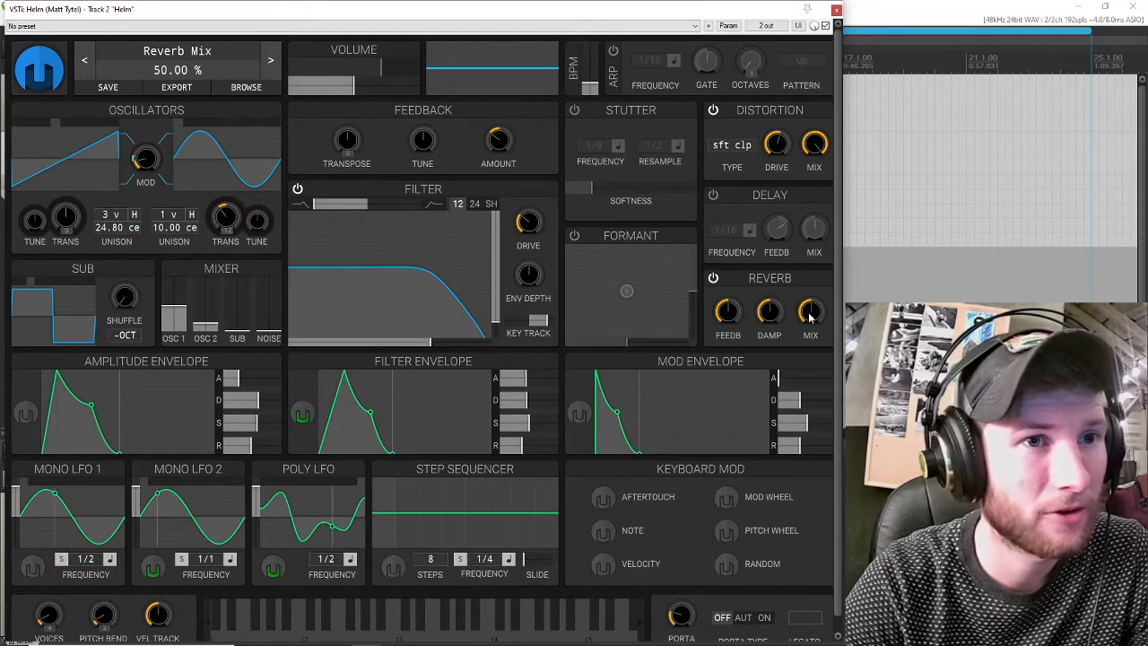
drag(770, 314, 770, 307)
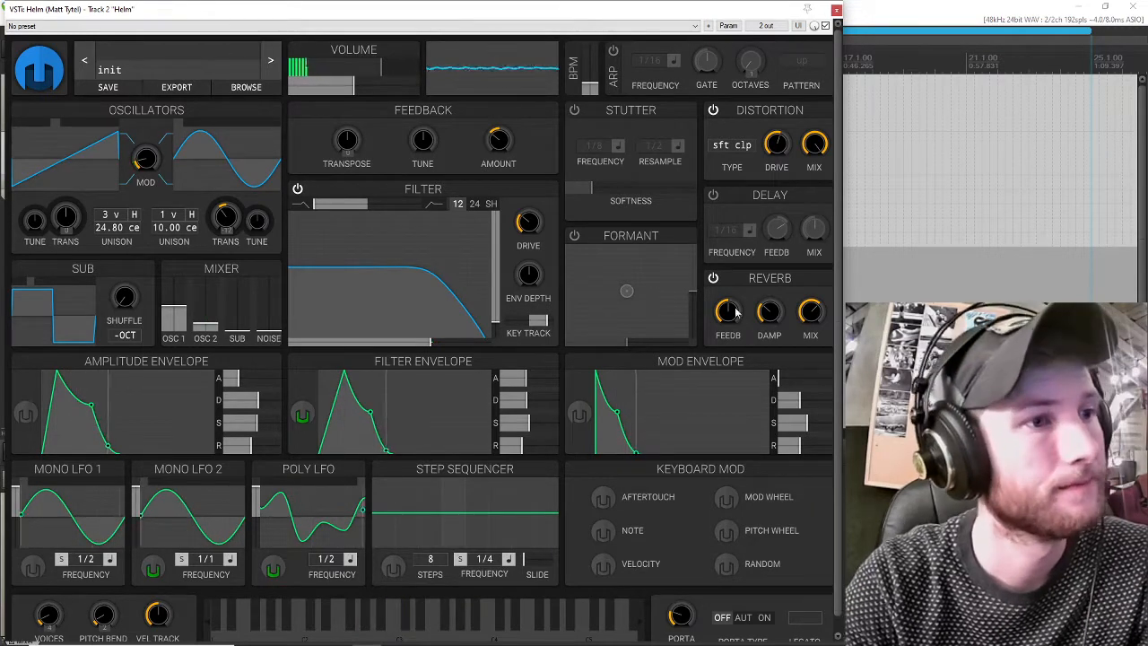
drag(255, 410, 277, 409)
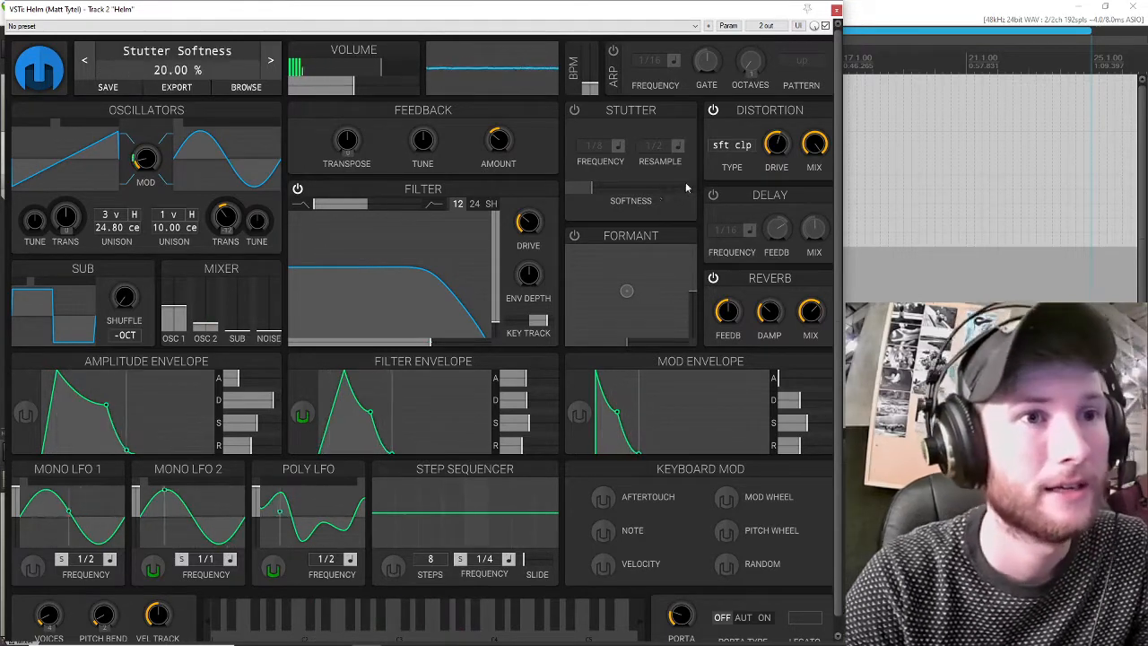
Turn on the delay with a frequency of 1/32 and a low mix.
click(712, 197)
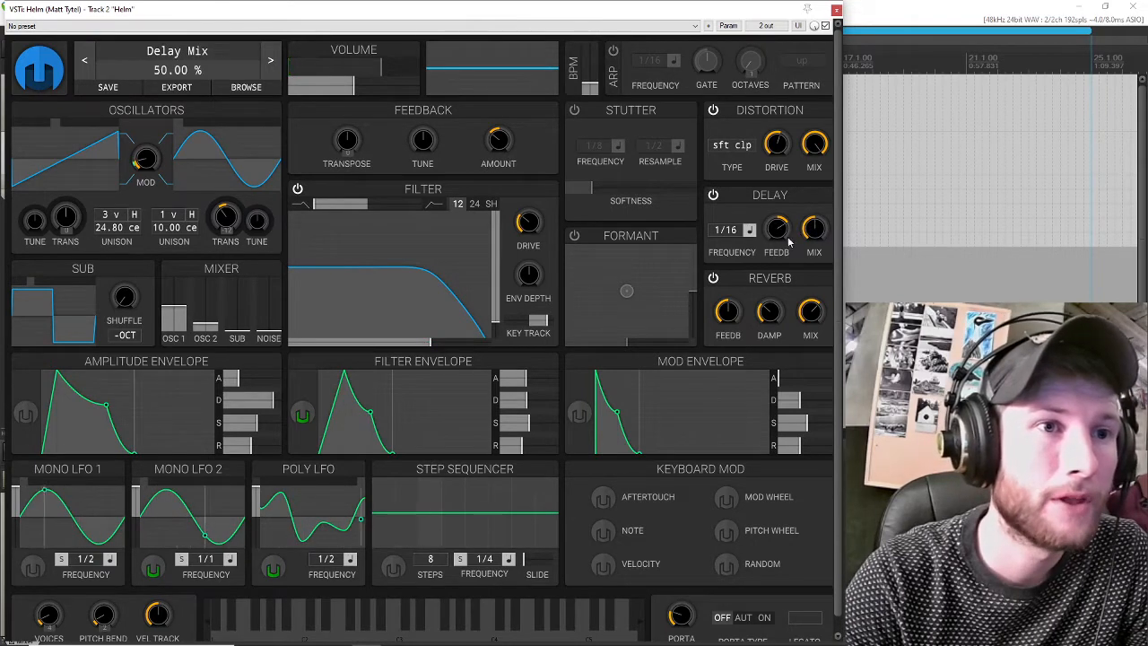
drag(725, 231, 726, 218)
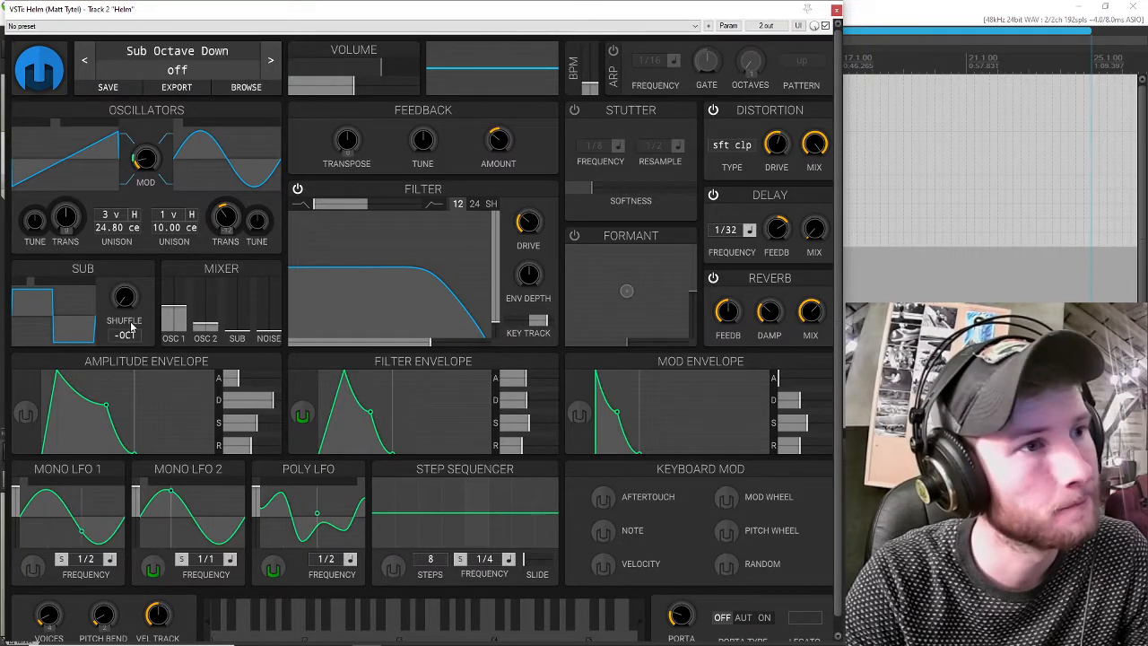
Bring in the sub oscillator at a low mixer level and compare its sine and saw waveforms before restoring the square wave.
click(238, 333)
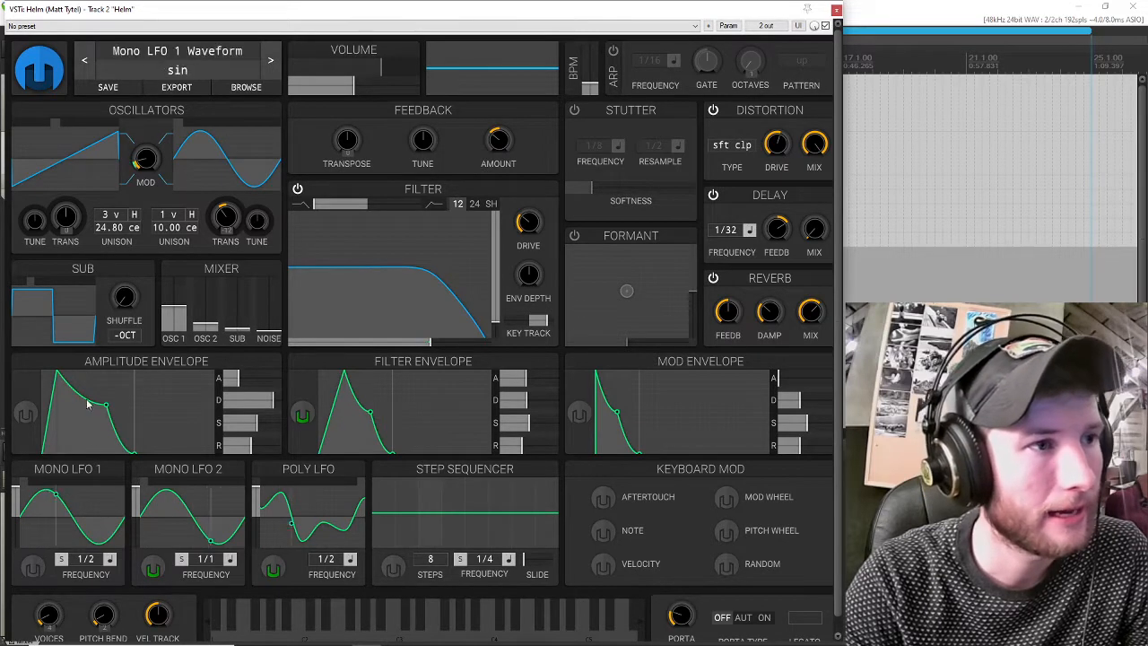
click(13, 286)
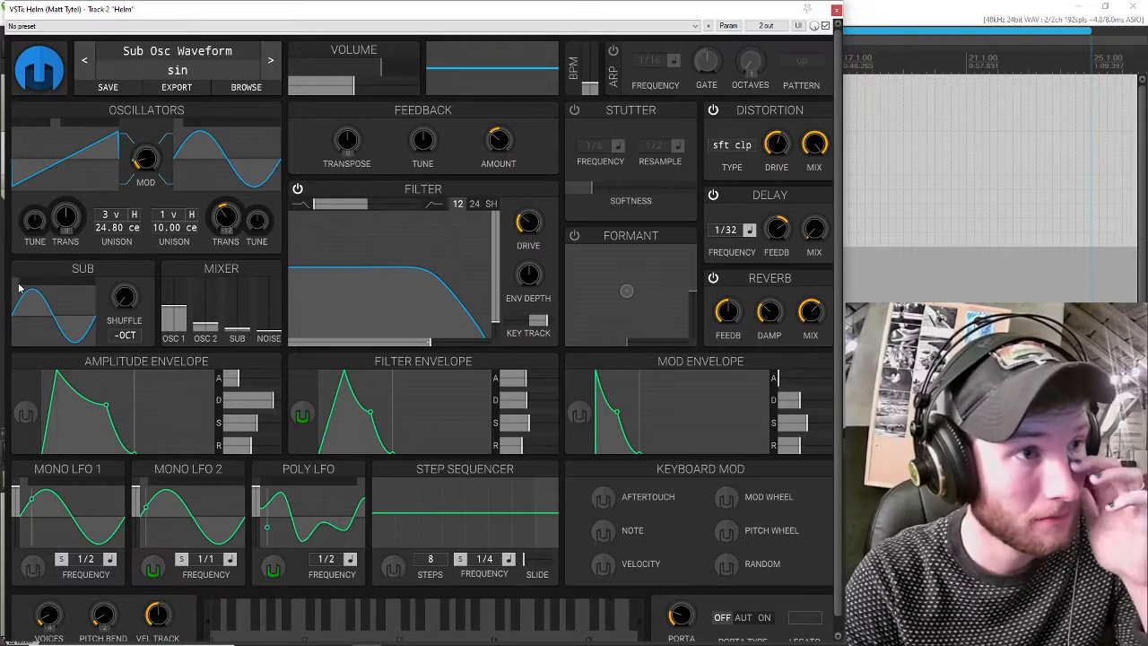
click(27, 288)
click(36, 287)
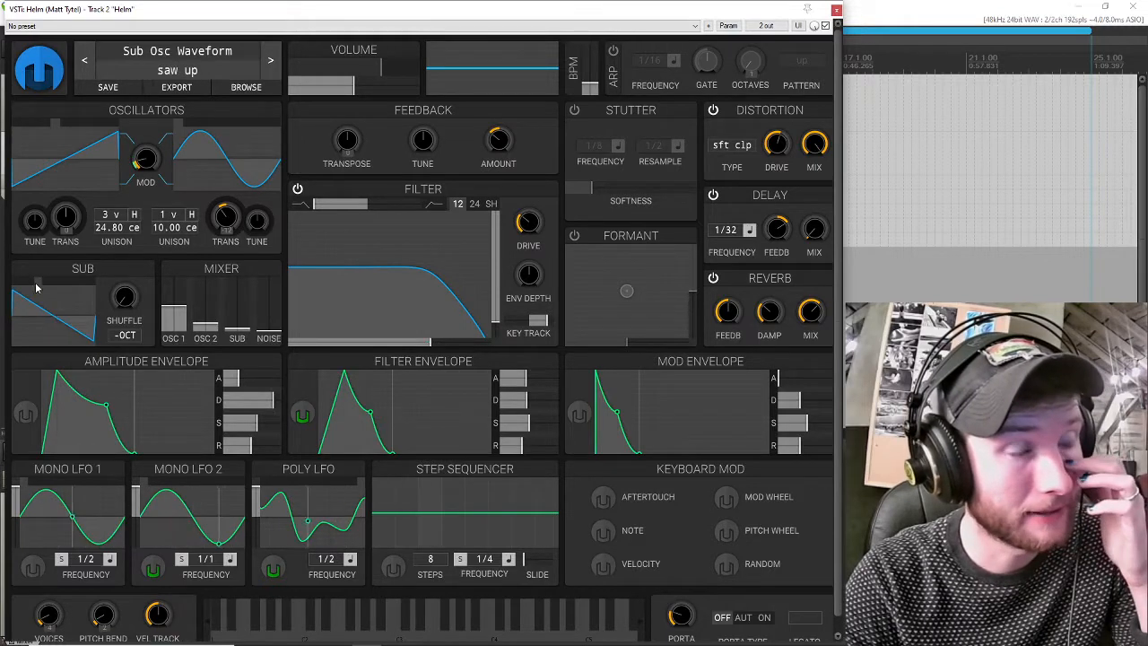
click(38, 288)
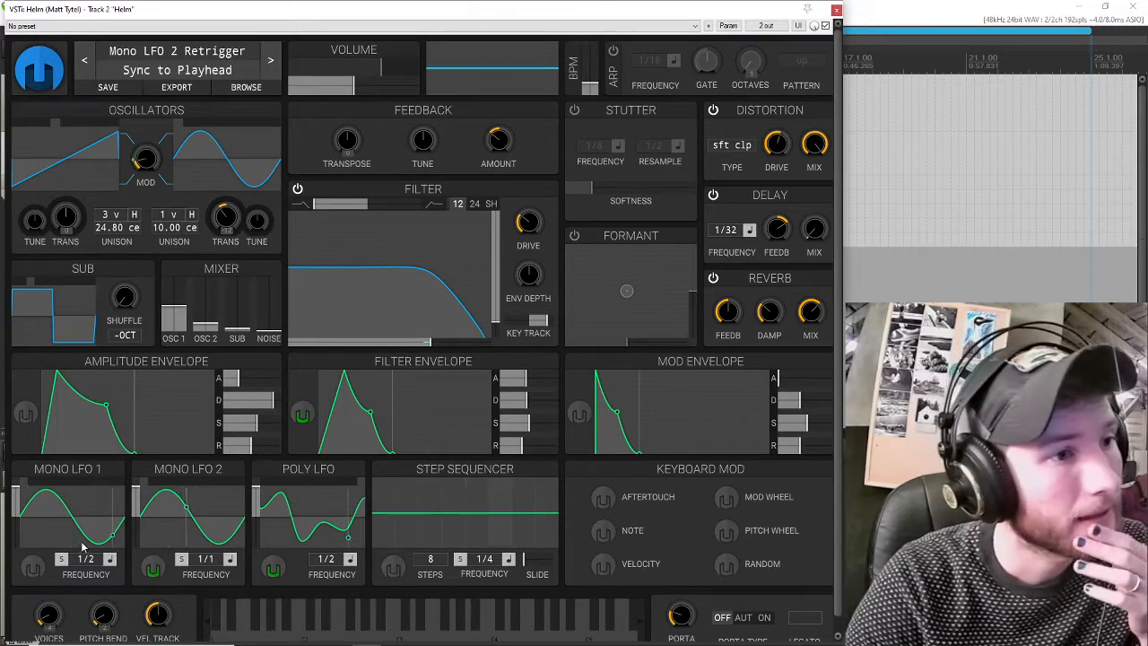
Assign Mono LFO 1 to modulate the sub oscillator's shuffle by 19.60 % and set the LFO's frequency to 4/1.
click(32, 566)
drag(125, 297, 124, 292)
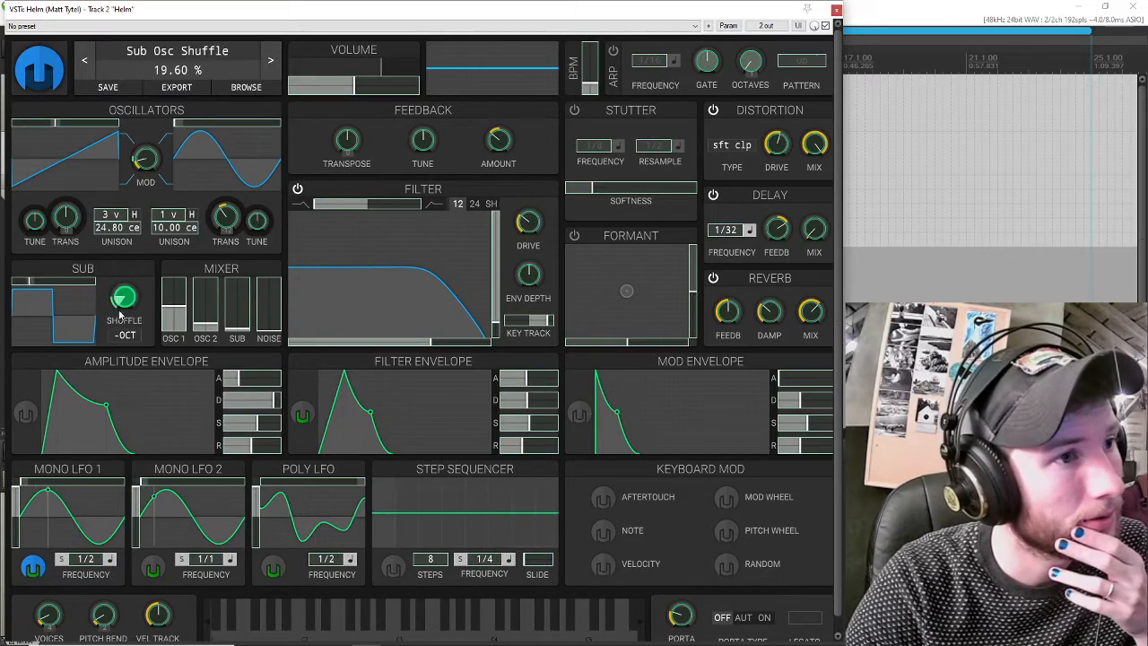
click(33, 566)
drag(85, 559, 85, 589)
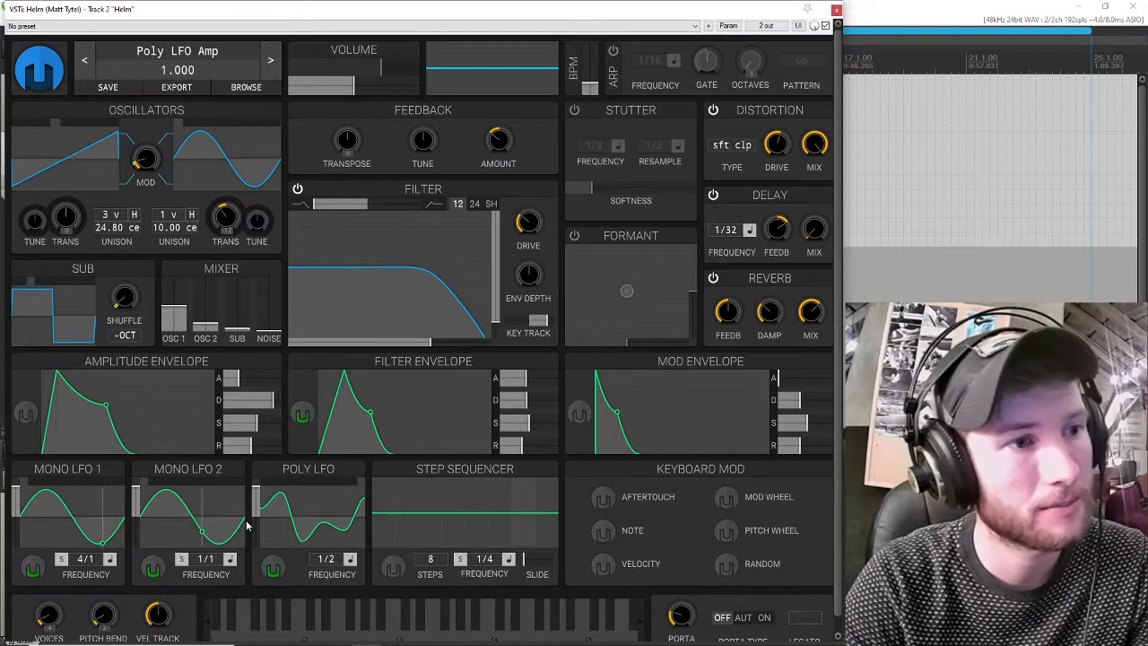
Check the filter envelope's modulation targets and fine-tune the delay mix.
click(302, 413)
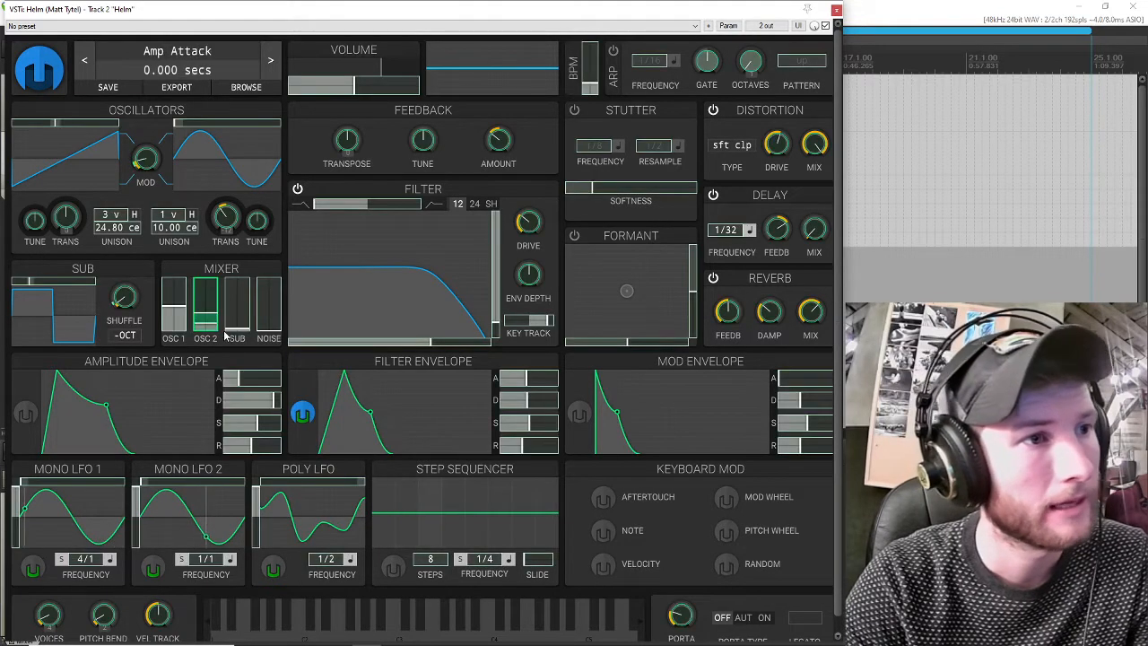
click(302, 413)
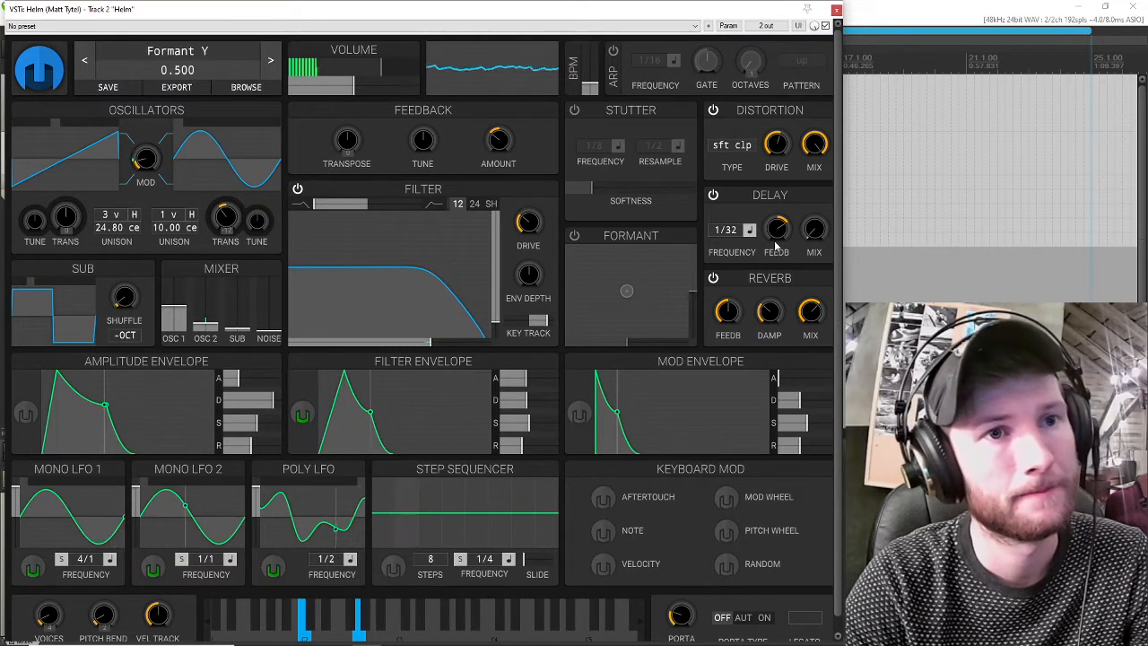
mouse_move(813, 230)
mouse_move(813, 231)
mouse_down()
mouse_move(813, 139)
mouse_move(813, 232)
mouse_up()
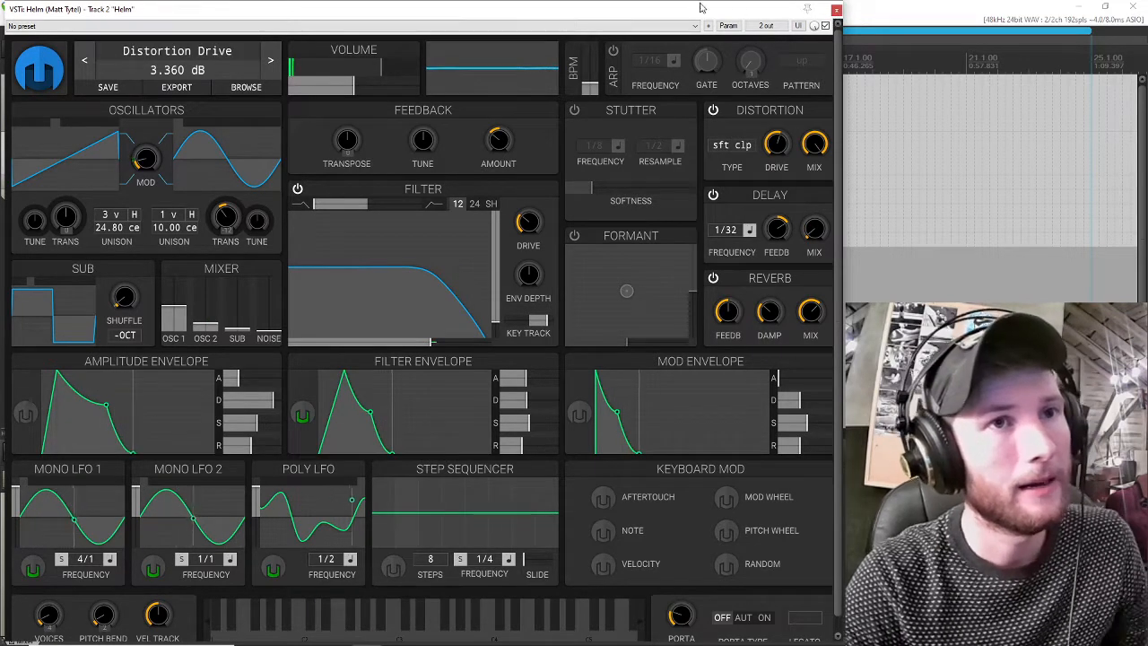
Move the synth's window down to uncover the project's track list and timeline.
drag(693, 4, 827, 4)
drag(723, 16, 722, 262)
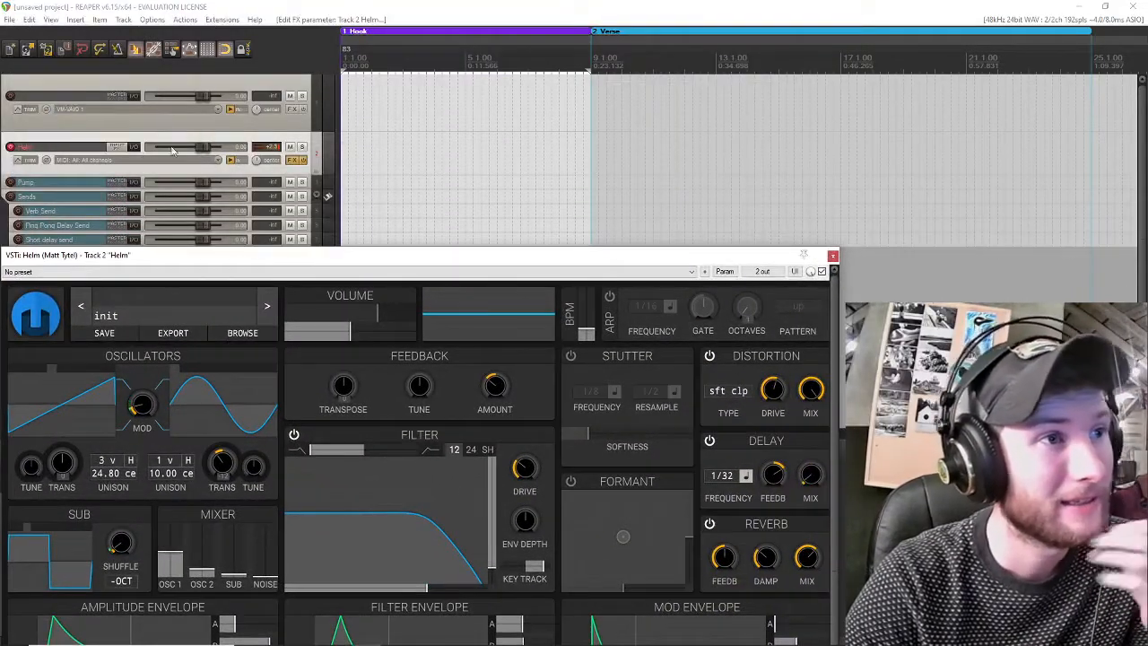
Add a send from the Helm track to Ping Pong Delay Send and lower its level to -33.50 dB.
click(132, 148)
click(367, 247)
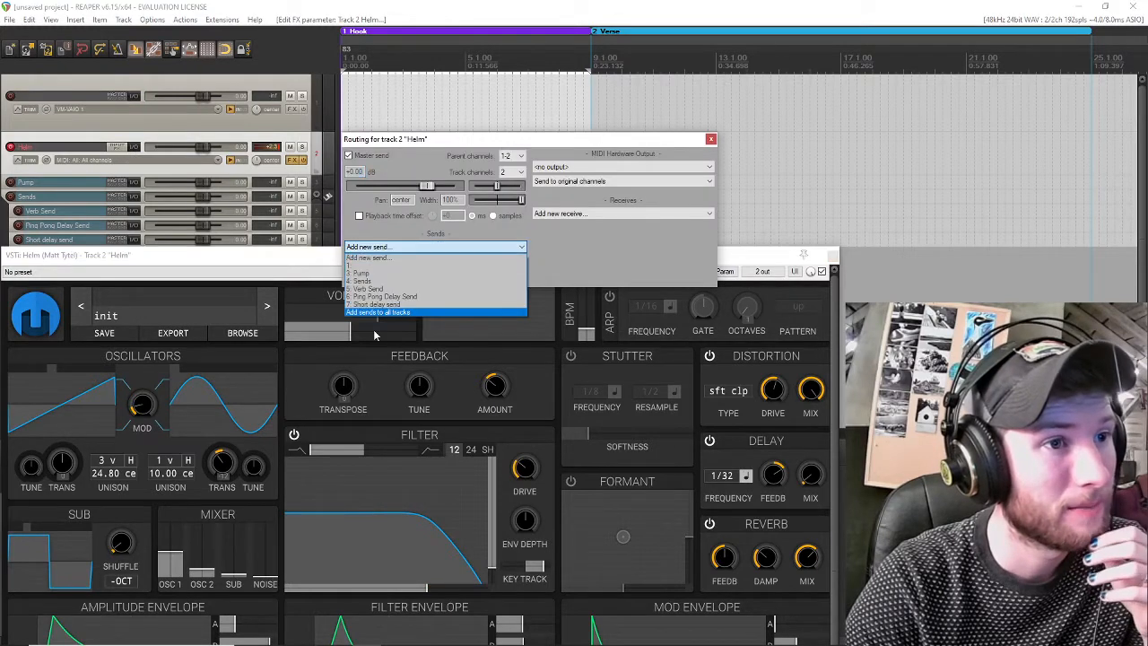
click(381, 296)
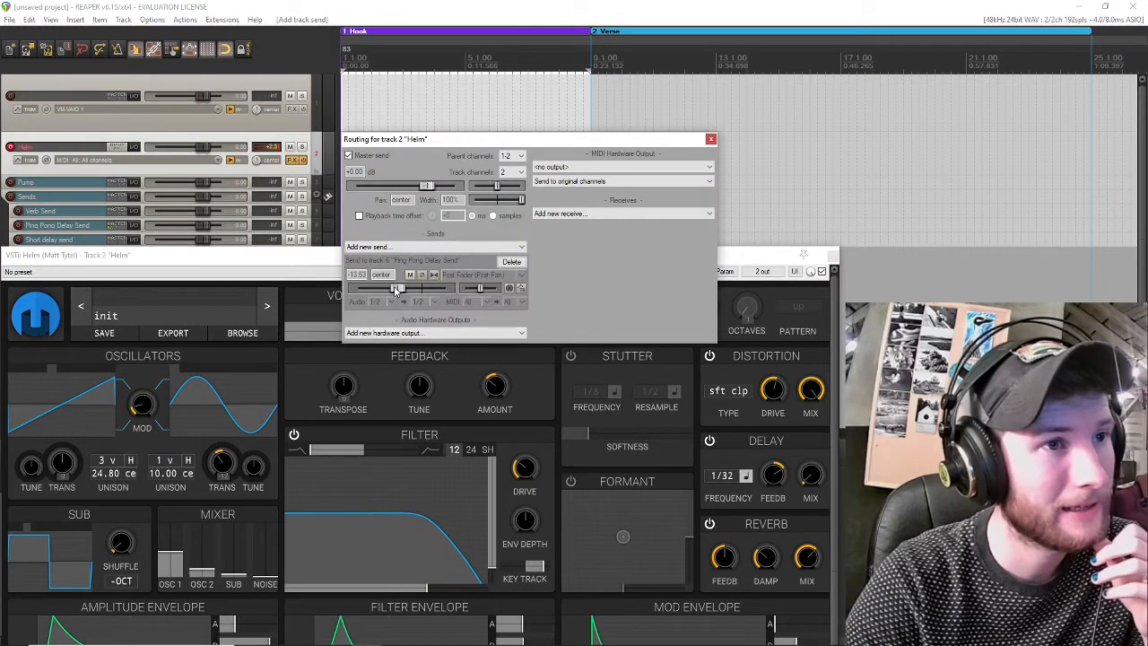
Add a Verb Send to the Helm track's routing, adjust its level, and move the synth's window back up to uncover its lower controls.
click(392, 248)
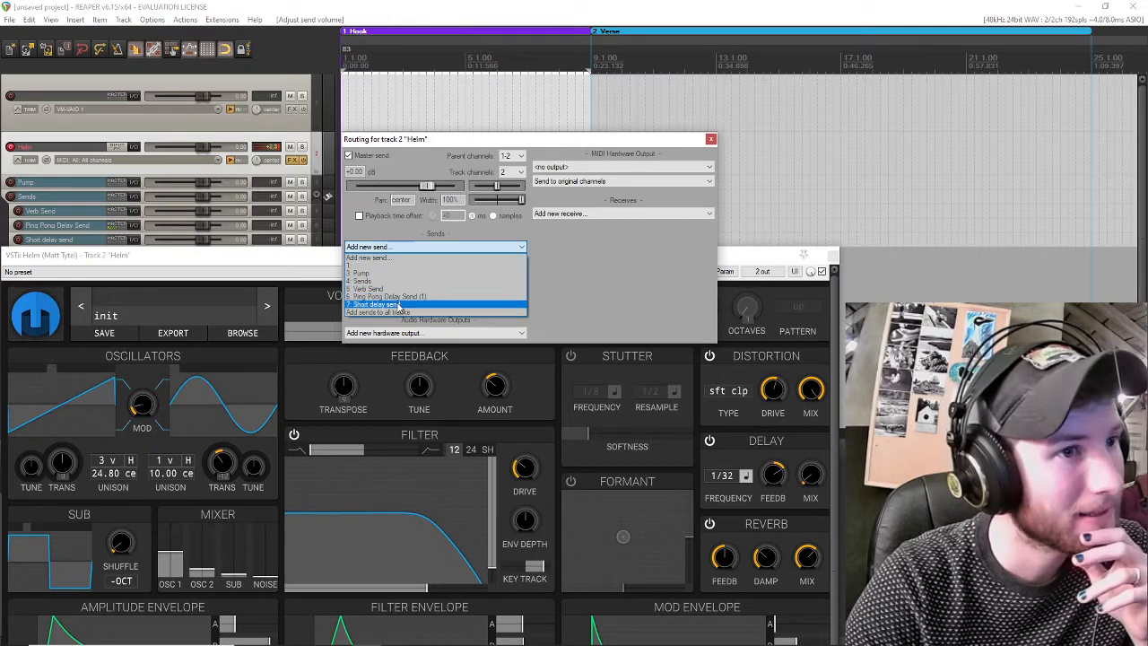
click(397, 290)
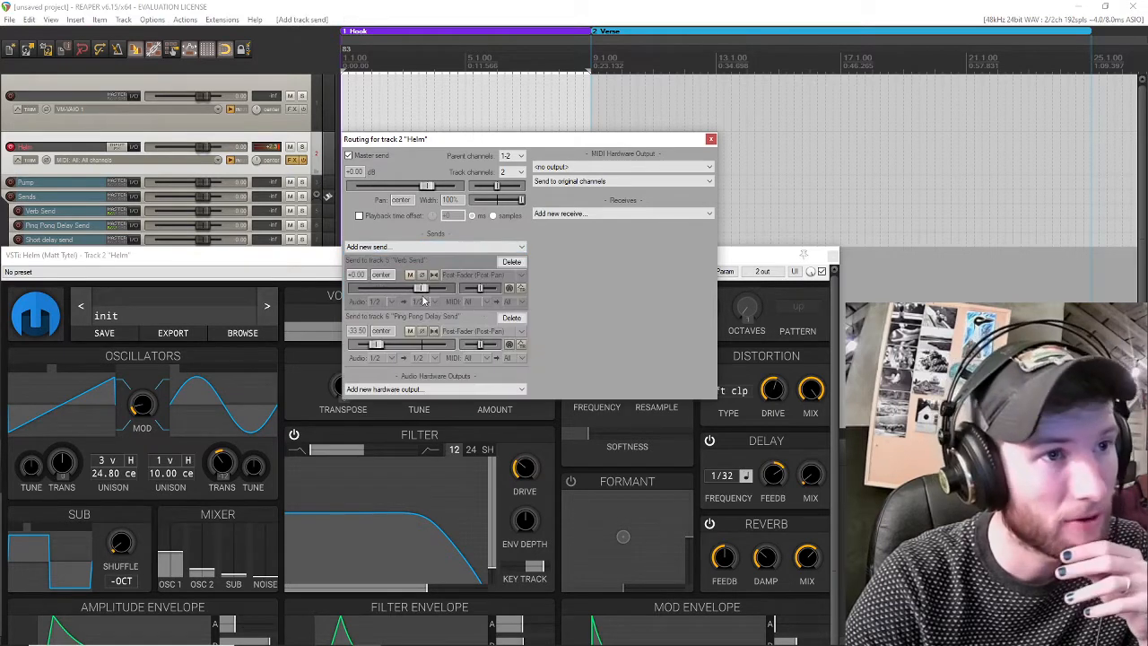
click(710, 140)
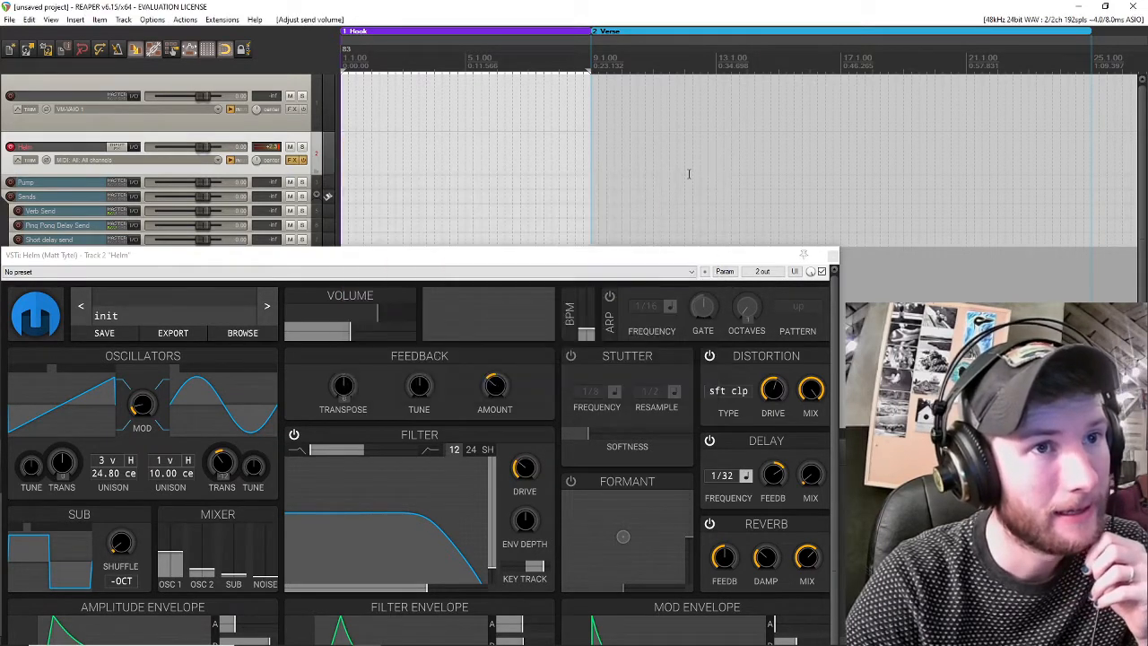
drag(615, 255, 420, 18)
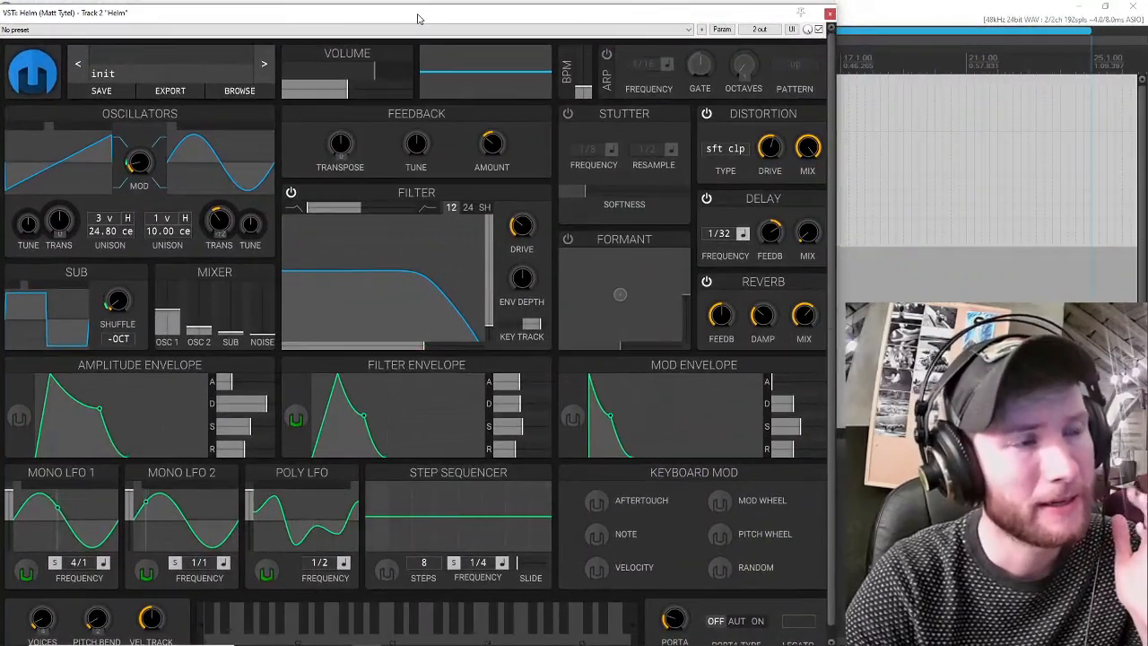